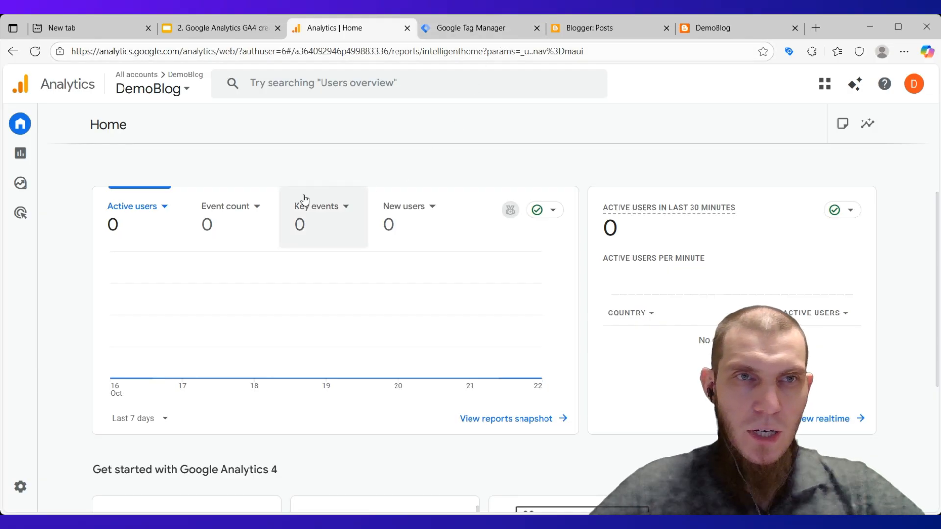
# Switch to Google Tag Manager and open the variables of the DemoBlog container.
pyautogui.moveTo(40, 146)
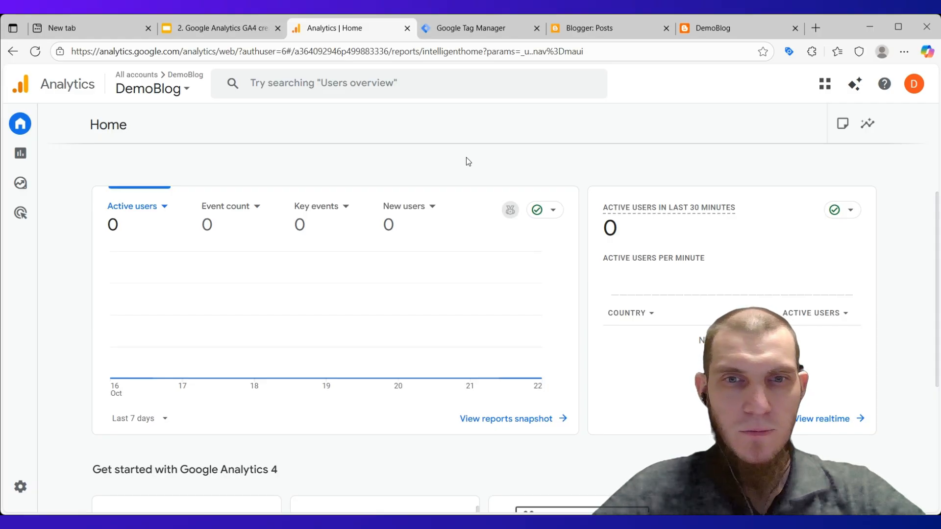
pyautogui.click(458, 29)
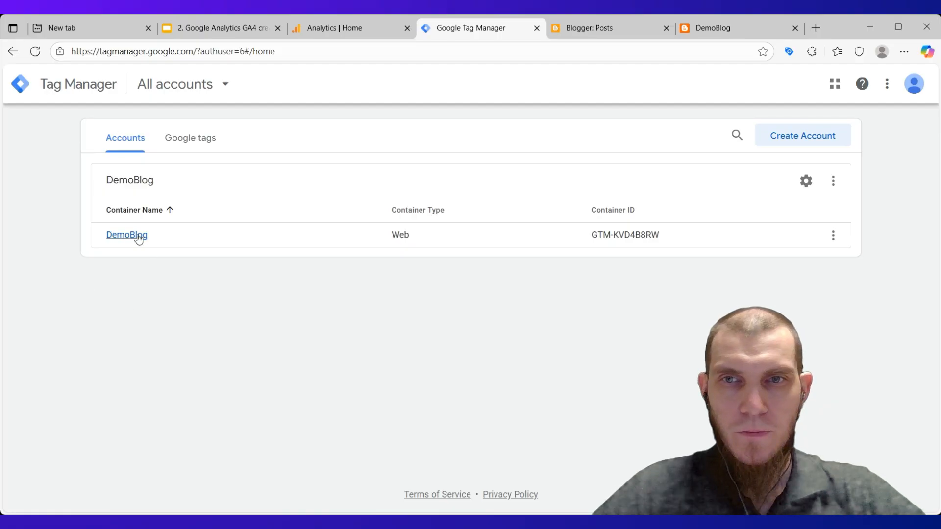
pyautogui.click(137, 236)
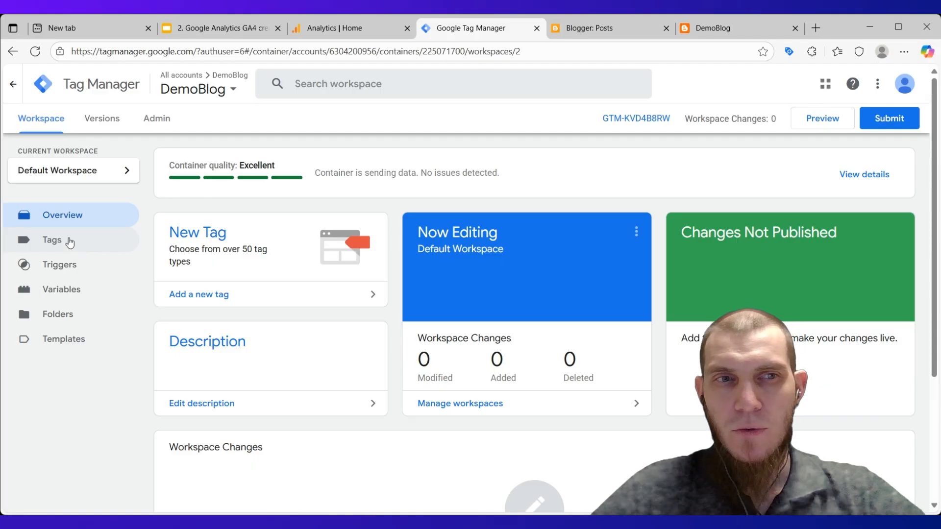
pyautogui.click(78, 290)
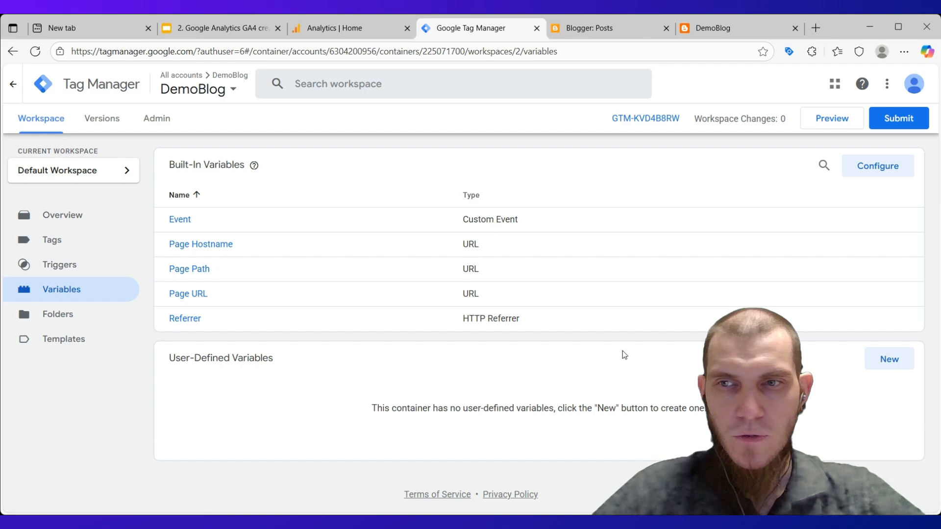
# Start a new user-defined variable and set its type to Constant.
pyautogui.click(889, 358)
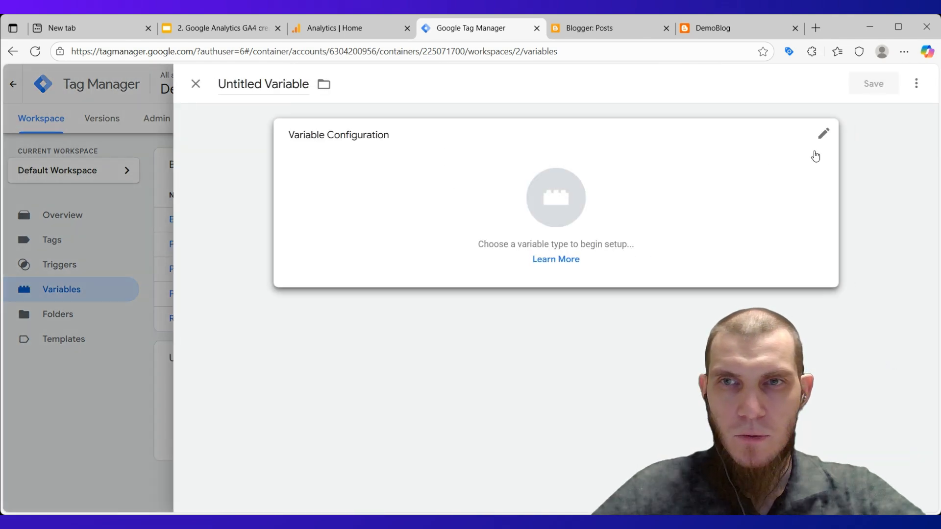
pyautogui.click(815, 145)
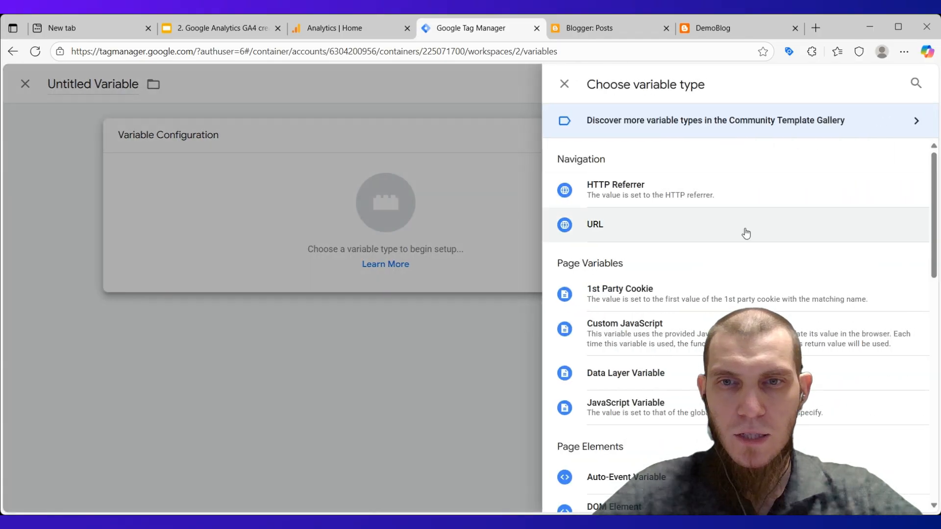
pyautogui.scroll(-5, 720, 304)
pyautogui.scroll(-1, 715, 308)
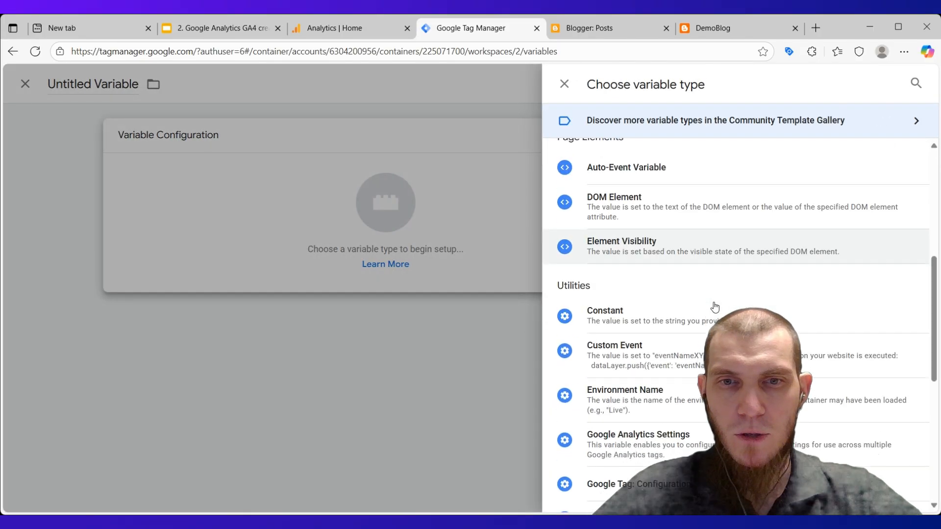
pyautogui.click(635, 311)
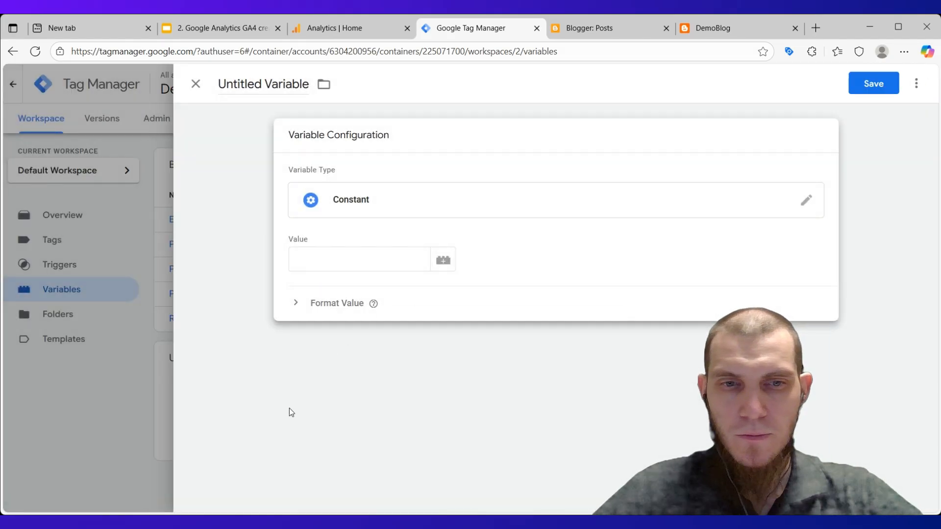
pyautogui.click(326, 258)
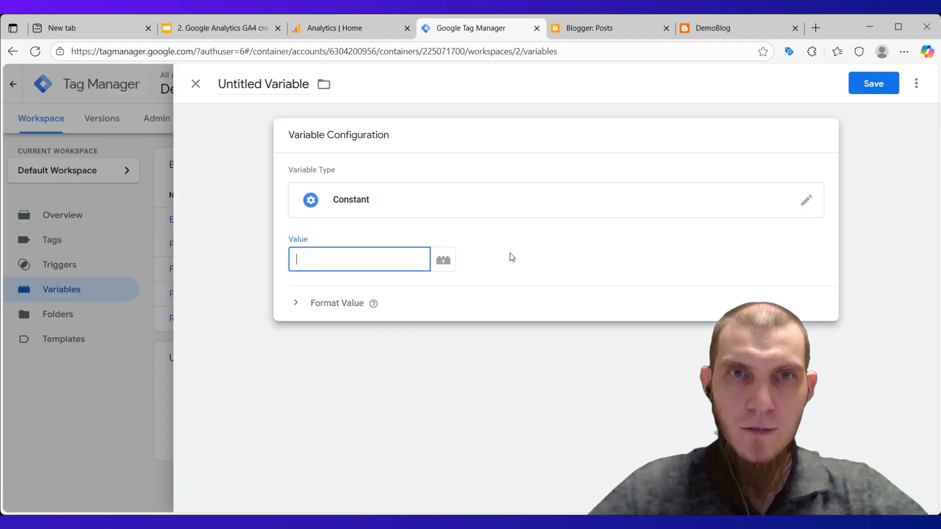
# Switch to Google Analytics and open the details of the DemoBlog web data stream in the property's admin settings.
pyautogui.click(360, 29)
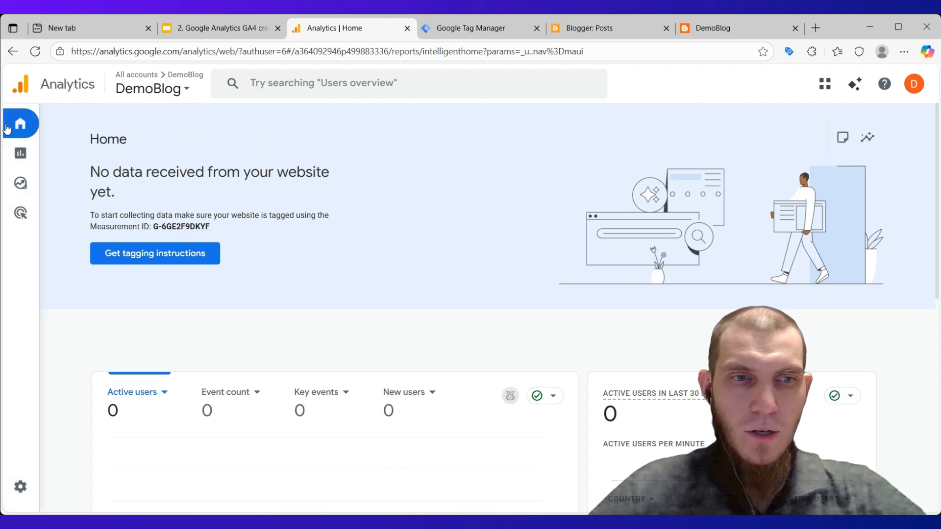
pyautogui.moveTo(40, 164)
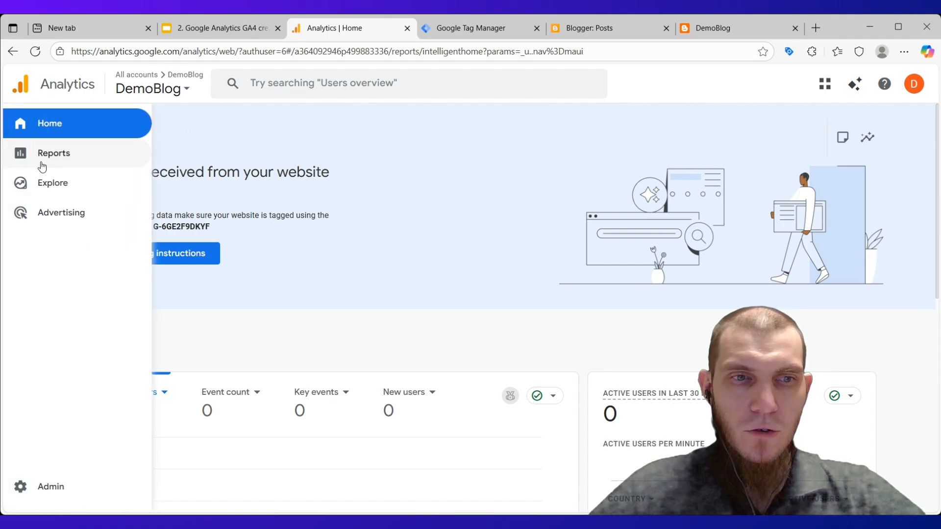
pyautogui.click(58, 486)
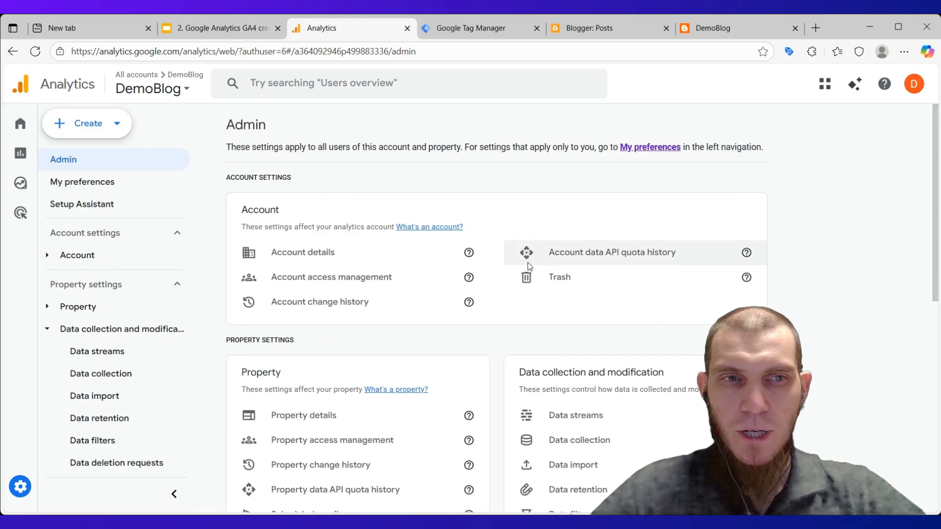
pyautogui.scroll(-1, 526, 259)
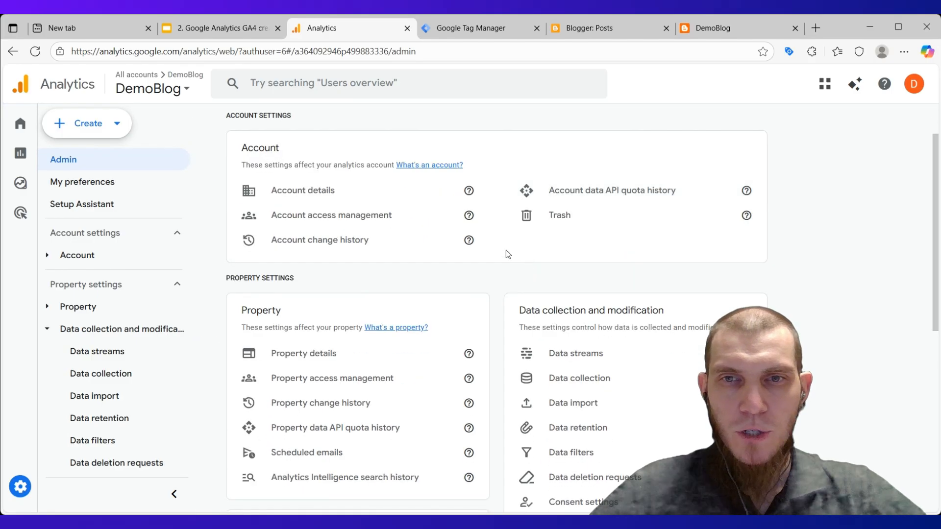
pyautogui.scroll(-1, 424, 281)
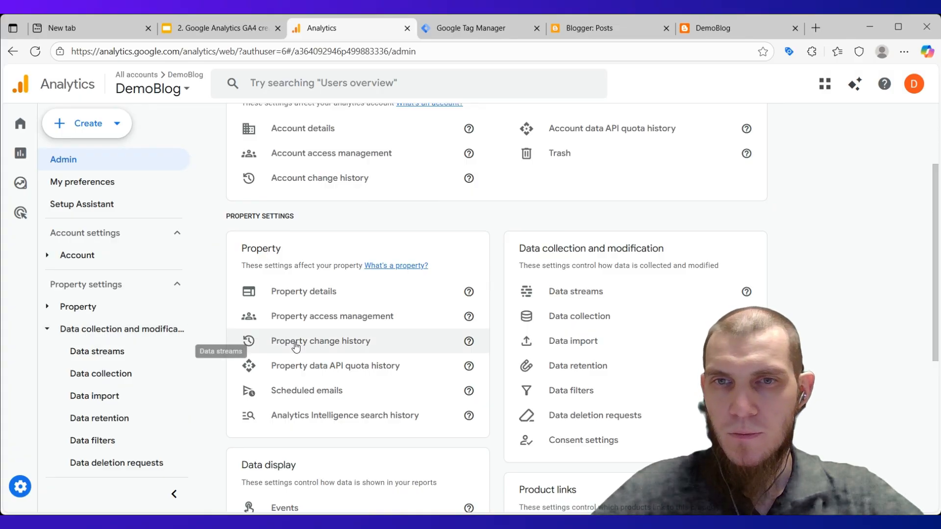
pyautogui.click(638, 292)
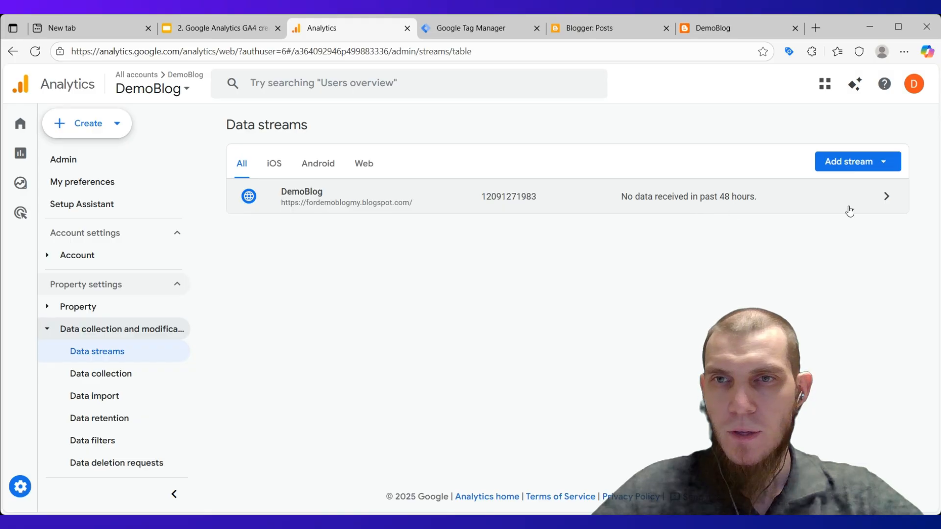
pyautogui.click(893, 198)
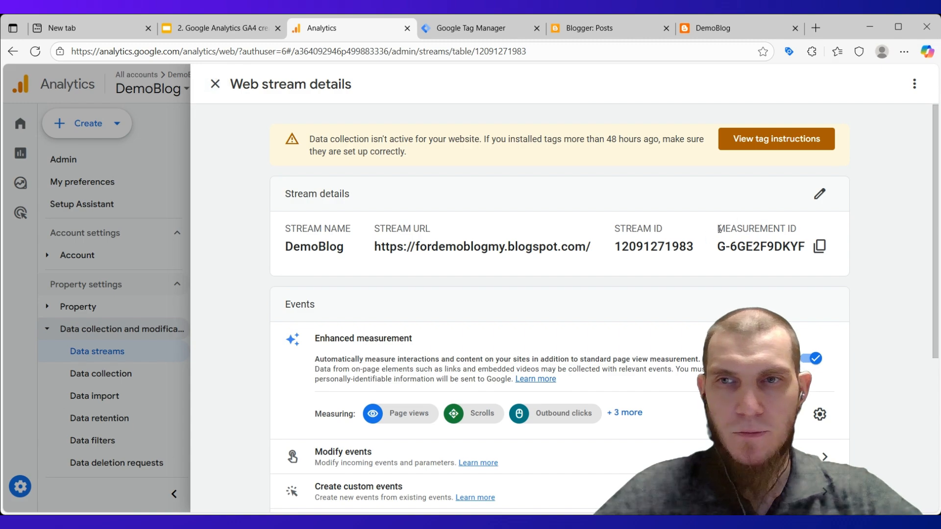
# Copy the web stream's Measurement ID and paste it as the value of the Constant variable in Google Tag Manager.
pyautogui.moveTo(717, 233); pyautogui.dragTo(796, 229)
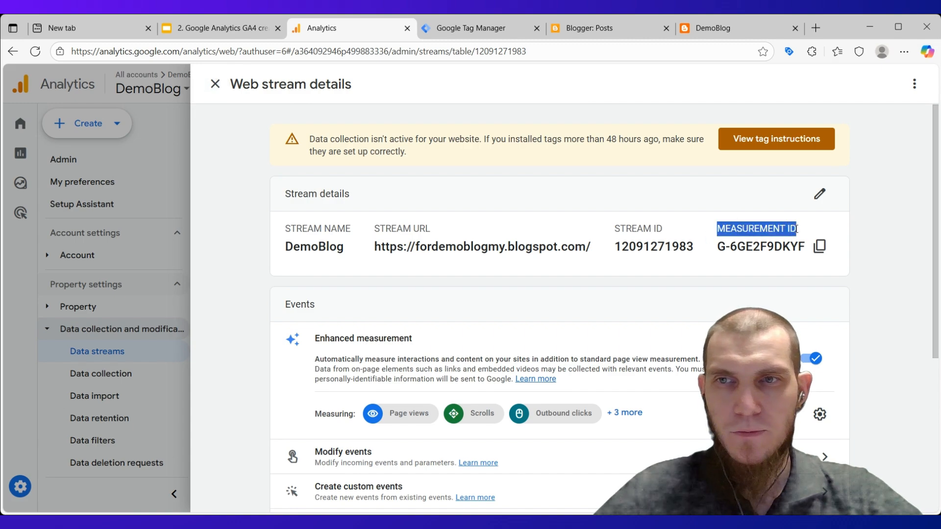
pyautogui.click(866, 245)
pyautogui.click(819, 246)
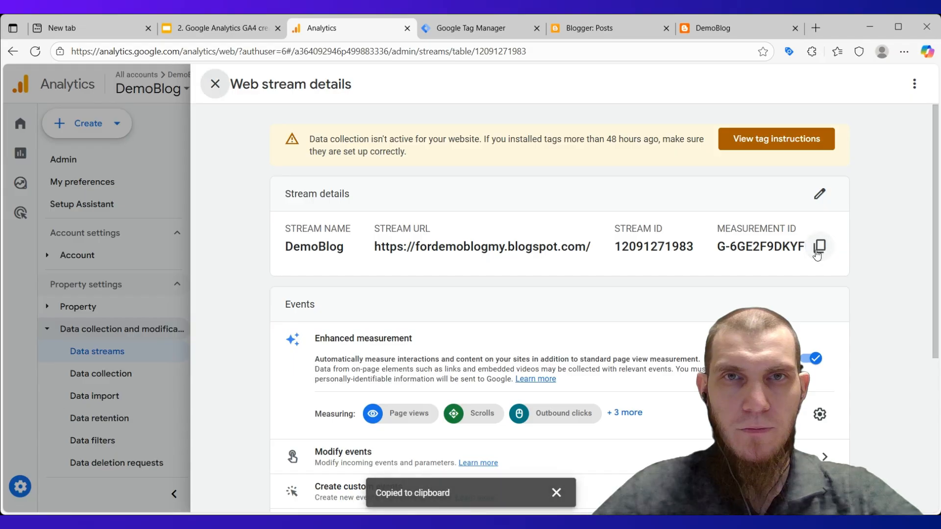
pyautogui.click(457, 28)
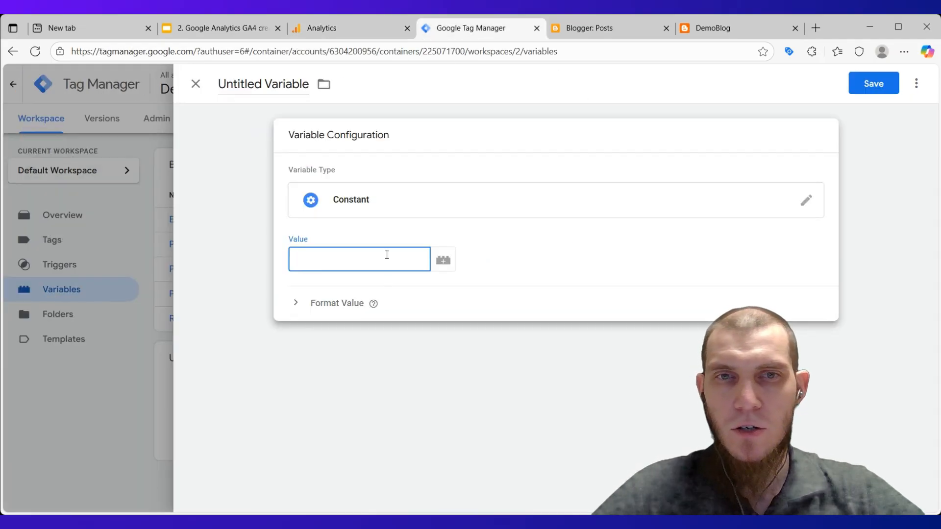
pyautogui.hotkey('ctrl', 'v')
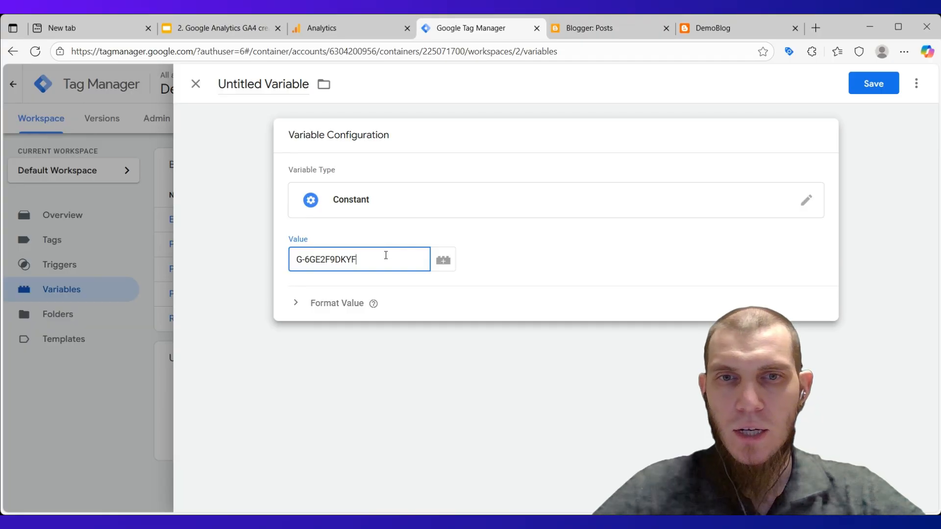
pyautogui.click(704, 273)
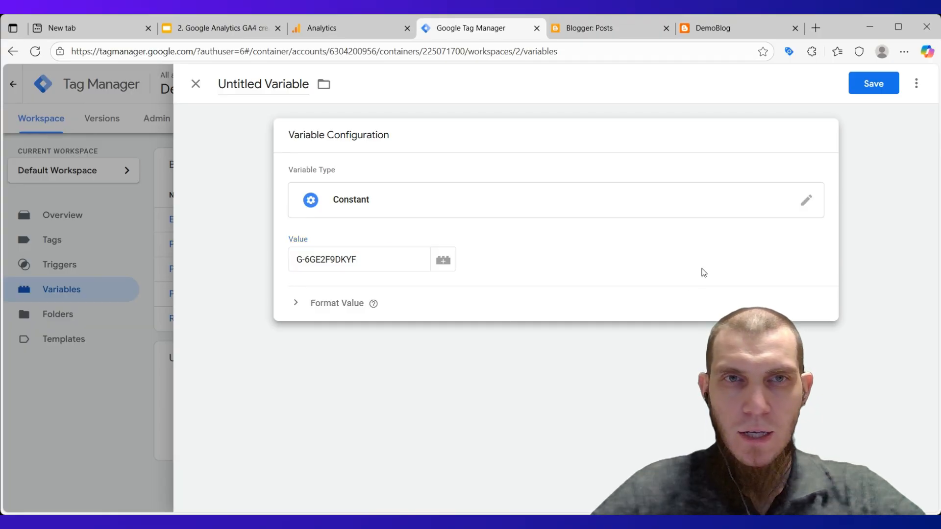
# Name the Constant variable "GA4 Measurement ID" and save it.
pyautogui.doubleClick(220, 84)
pyautogui.press('Delete')
pyautogui.press('Delete')
pyautogui.press('Delete')
pyautogui.press('Delete')
pyautogui.press('Delete')
pyautogui.press('Delete')
pyautogui.press('Delete')
pyautogui.press('Delete')
pyautogui.press('Delete')
pyautogui.press('Delete')
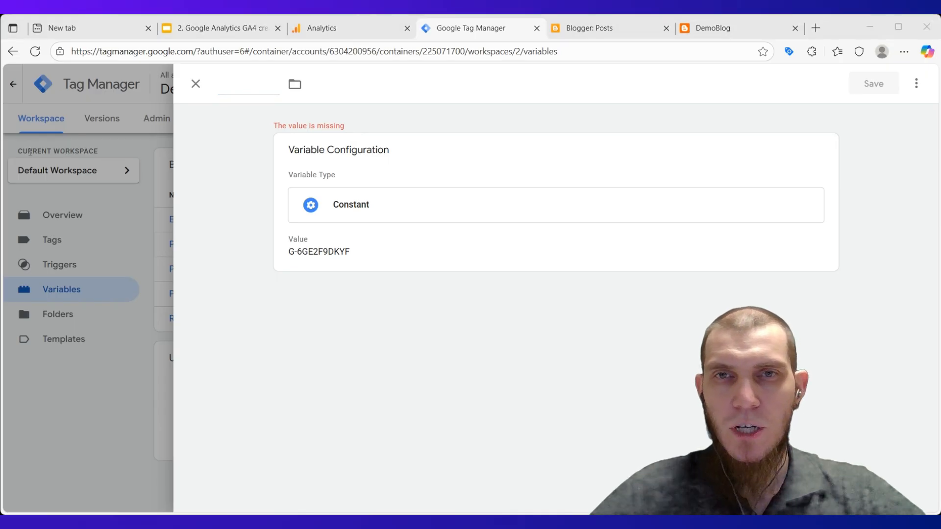
pyautogui.hotkey('ctrl', 'v')
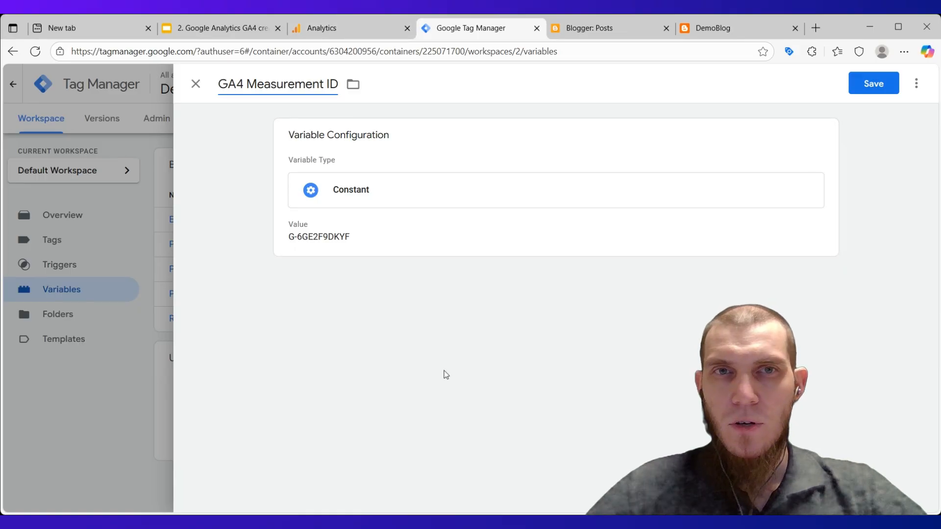
pyautogui.click(333, 29)
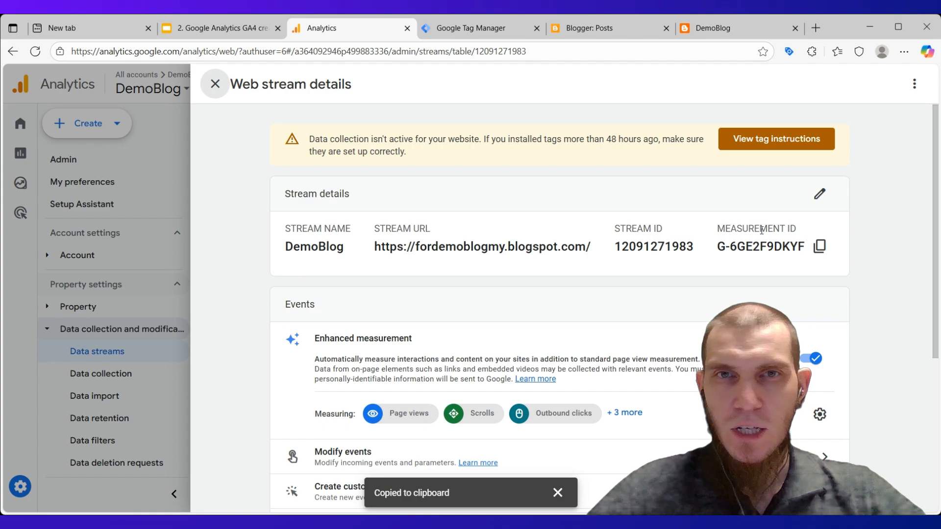
pyautogui.click(478, 28)
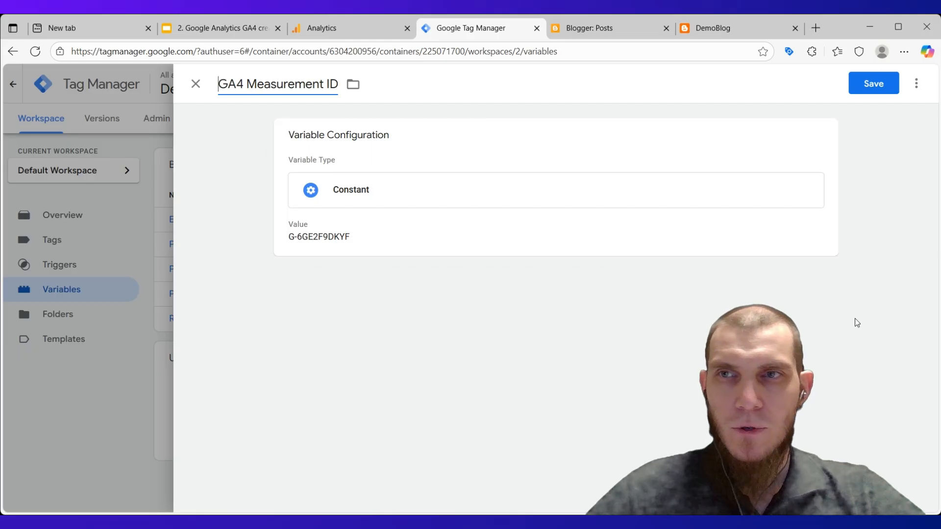
pyautogui.click(876, 90)
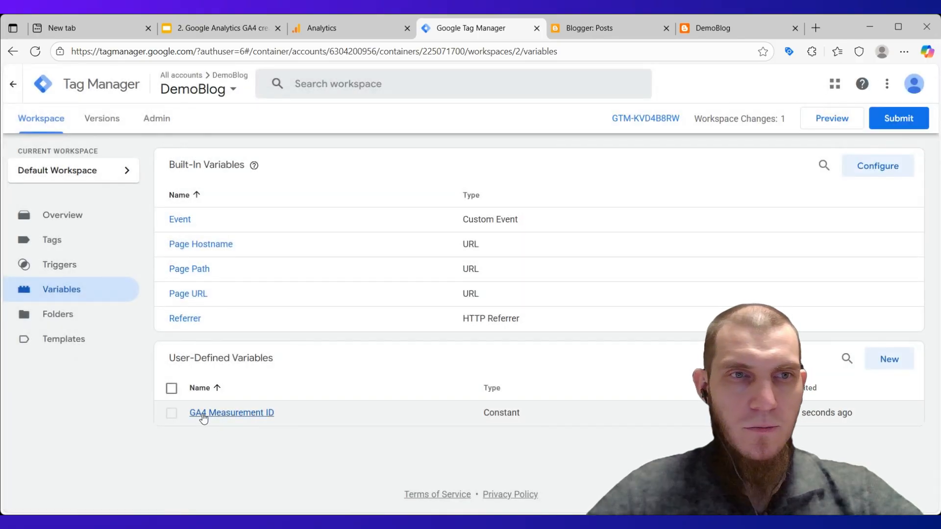
# Start a new tag in the DemoBlog container and set its tag type to Google Tag.
pyautogui.click(53, 241)
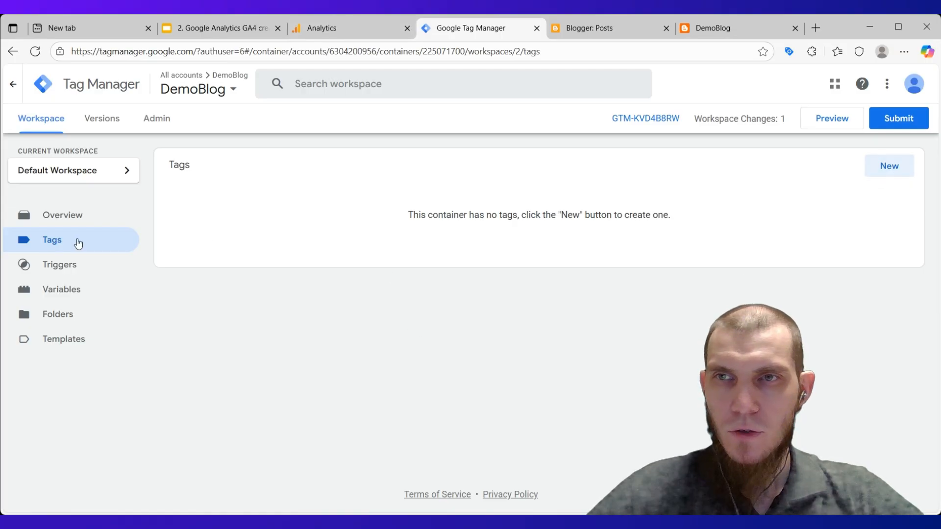
pyautogui.click(900, 169)
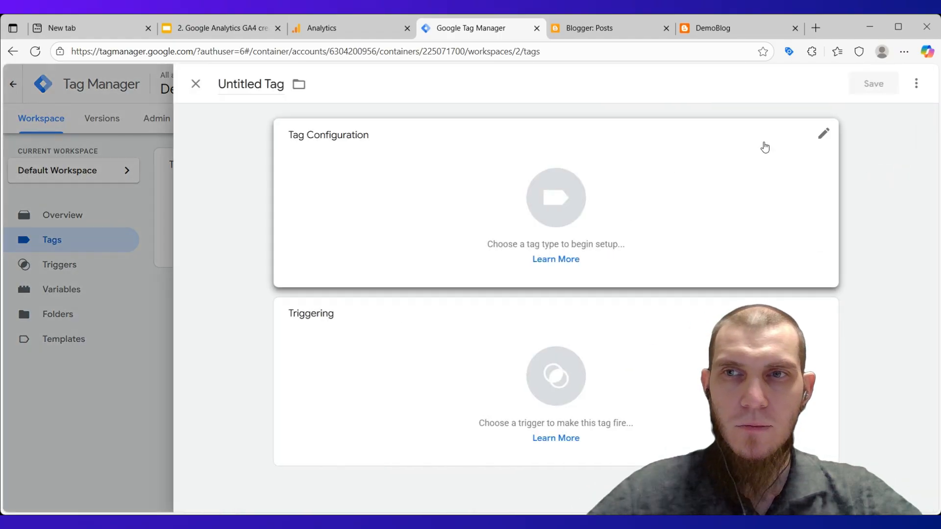
pyautogui.click(824, 133)
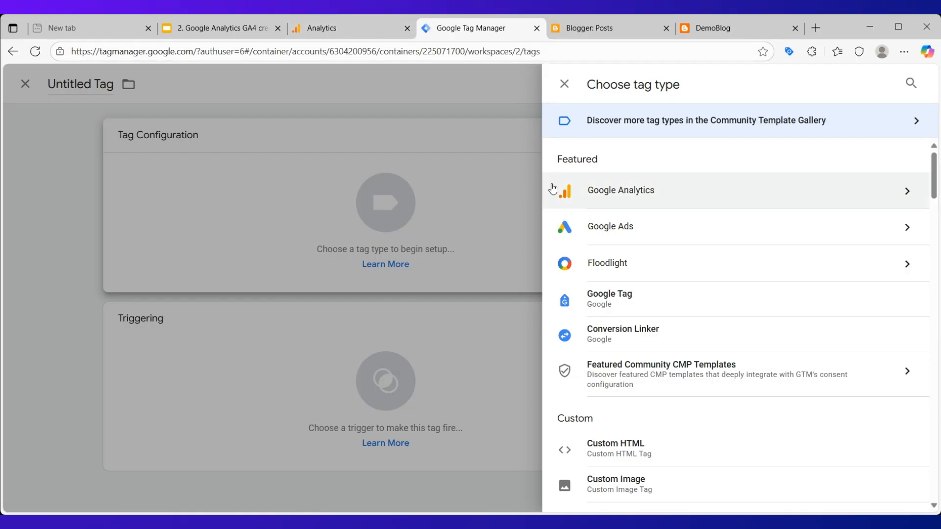
pyautogui.click(658, 306)
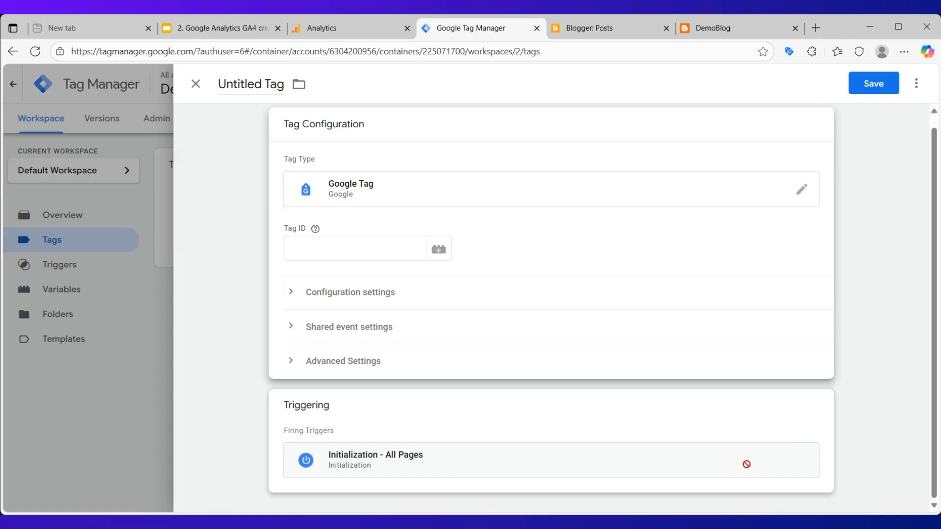
pyautogui.click(382, 253)
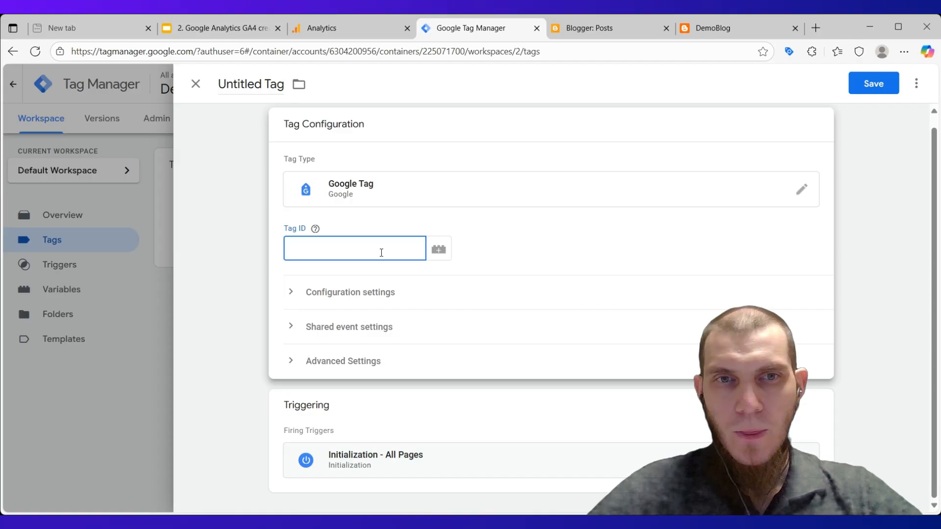
# Copy the web stream's Measurement ID again in Google Analytics and return to the untitled tag in Google Tag Manager.
pyautogui.click(342, 31)
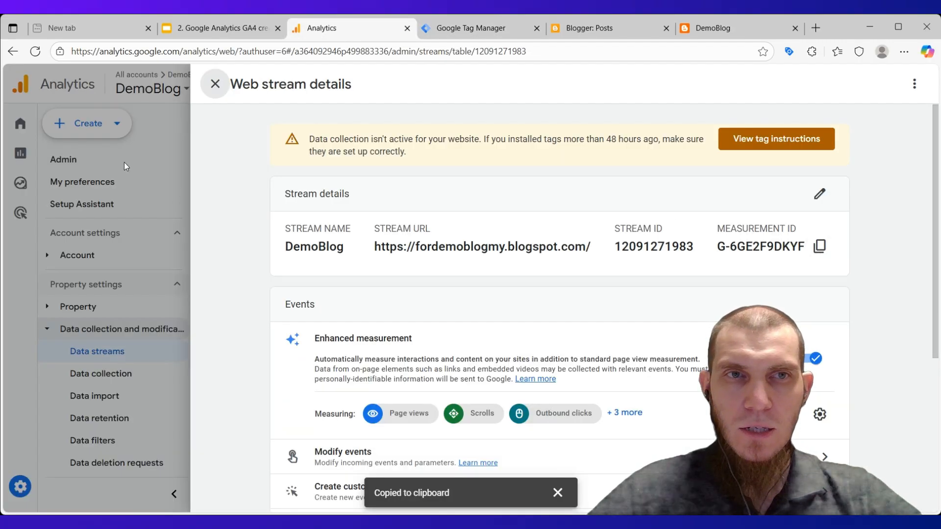
pyautogui.click(482, 36)
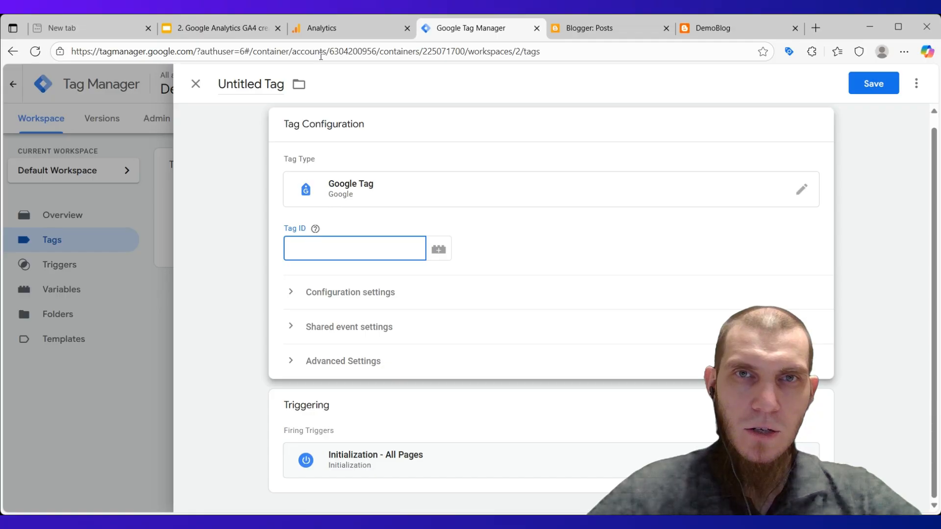
pyautogui.click(327, 30)
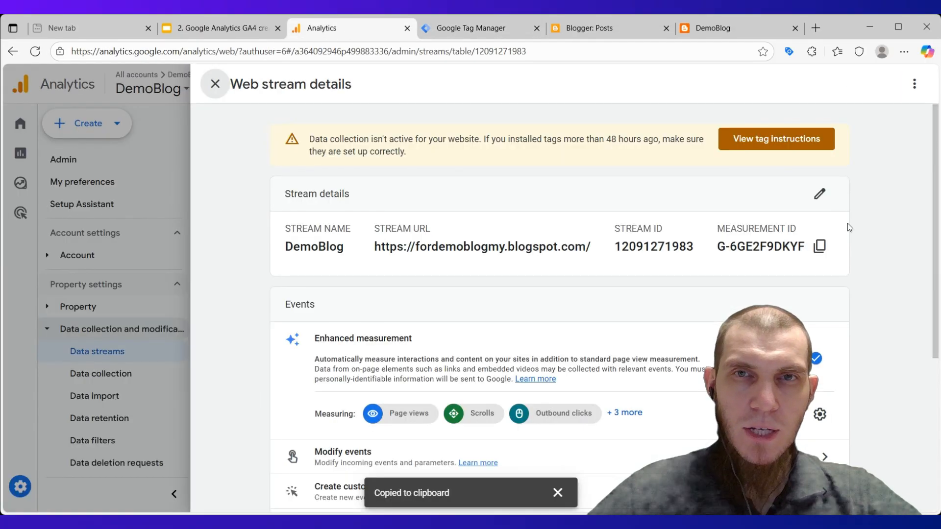
pyautogui.click(820, 247)
pyautogui.click(459, 31)
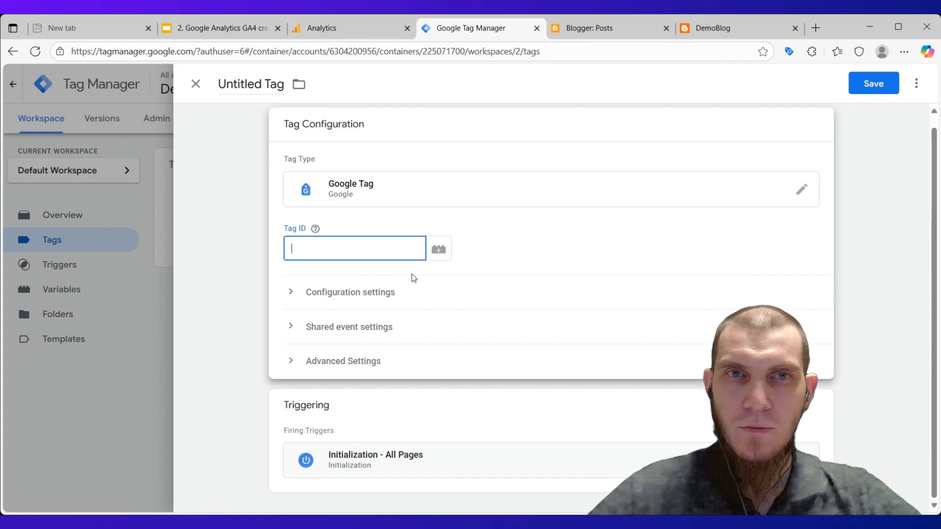
pyautogui.click(323, 25)
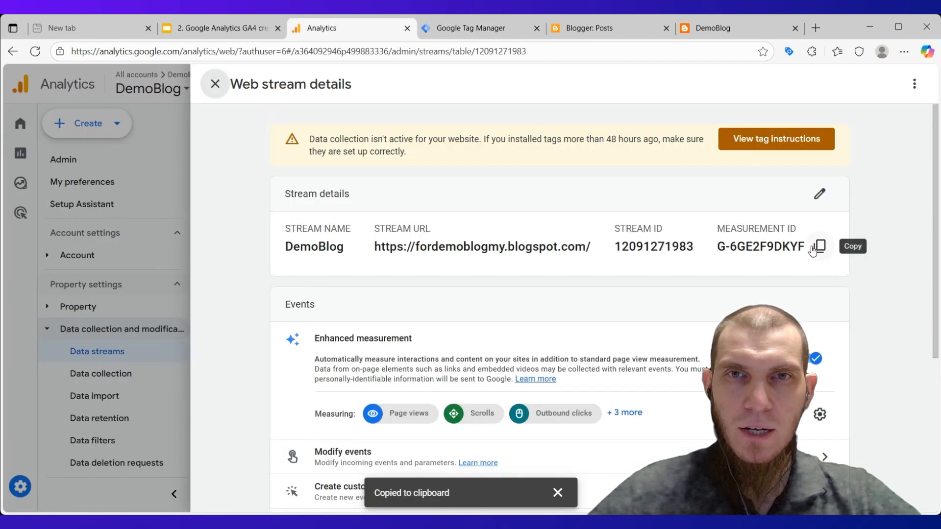
pyautogui.click(472, 28)
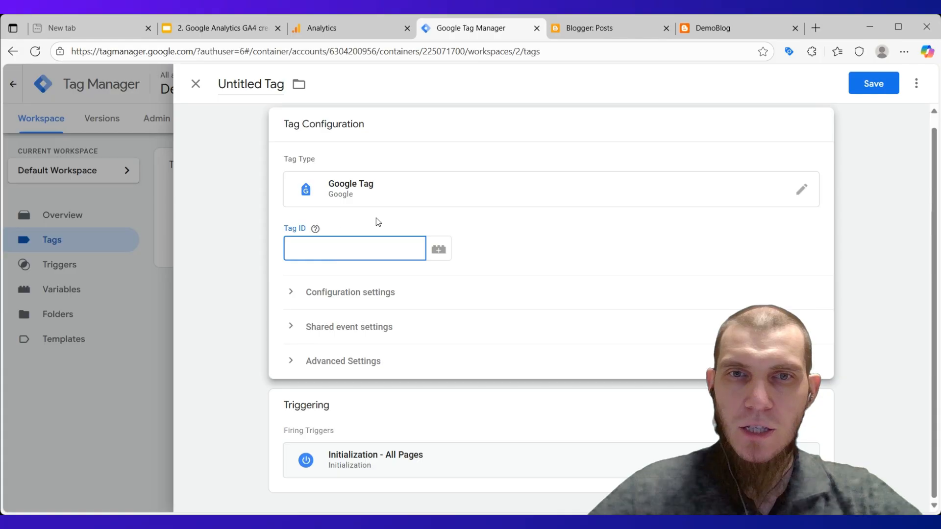
# Set the Google Tag's Tag ID to the "GA4 Measurement ID" variable.
pyautogui.click(438, 249)
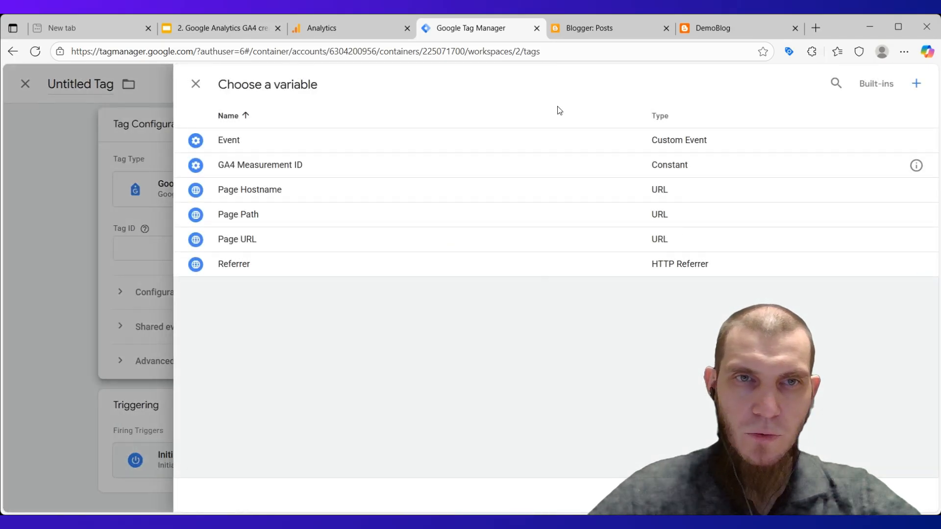
pyautogui.click(263, 167)
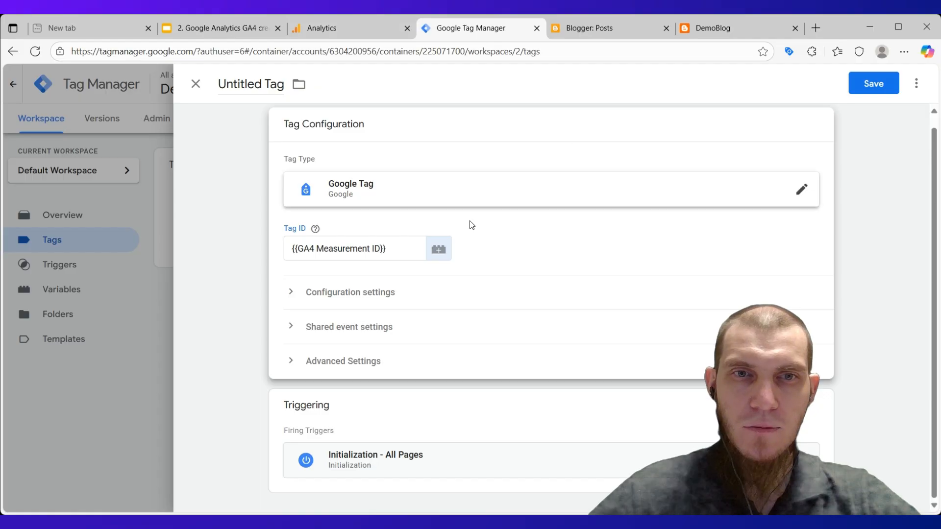
pyautogui.scroll(1, 397, 248)
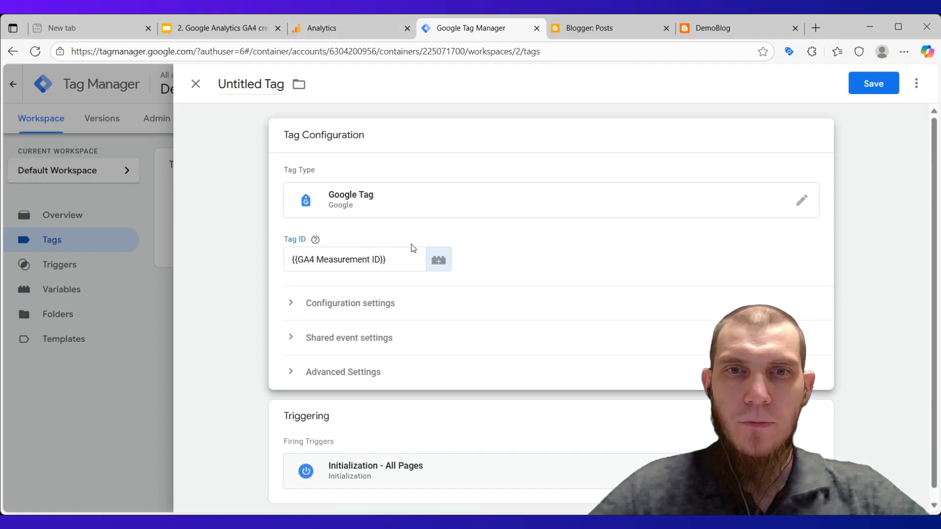
pyautogui.click(401, 260)
pyautogui.click(557, 247)
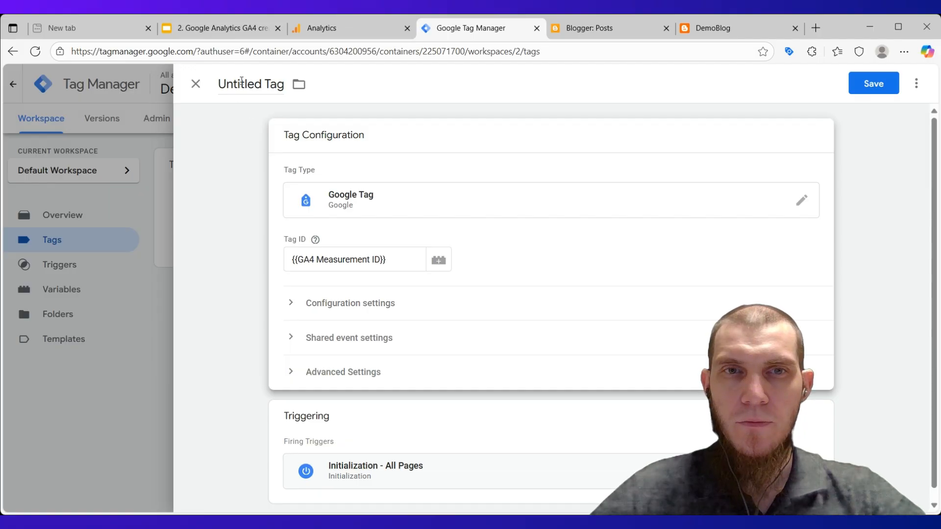
# Name the tag "GA4" and save it in the DemoBlog container.
pyautogui.doubleClick(242, 83)
pyautogui.press('BackSpace')
pyautogui.press('BackSpace')
pyautogui.press('BackSpace')
pyautogui.press('BackSpace')
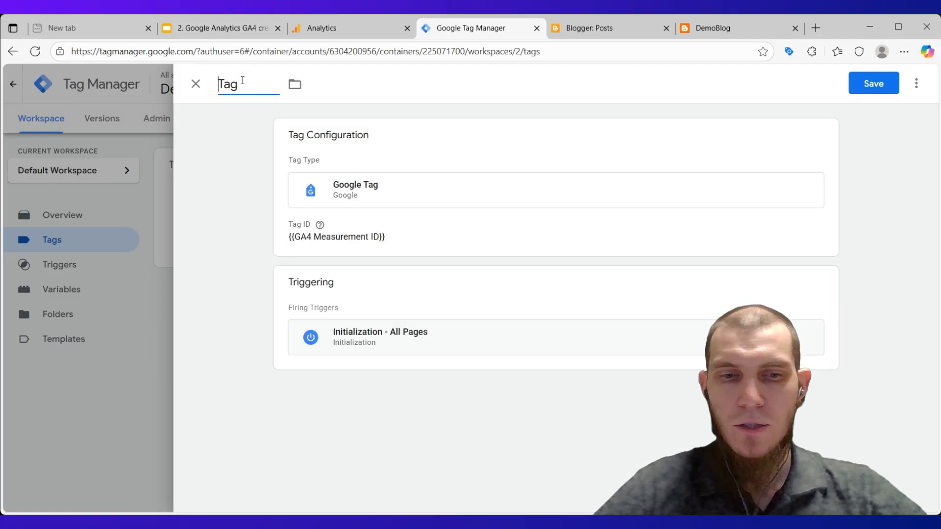
pyautogui.write('GA4')
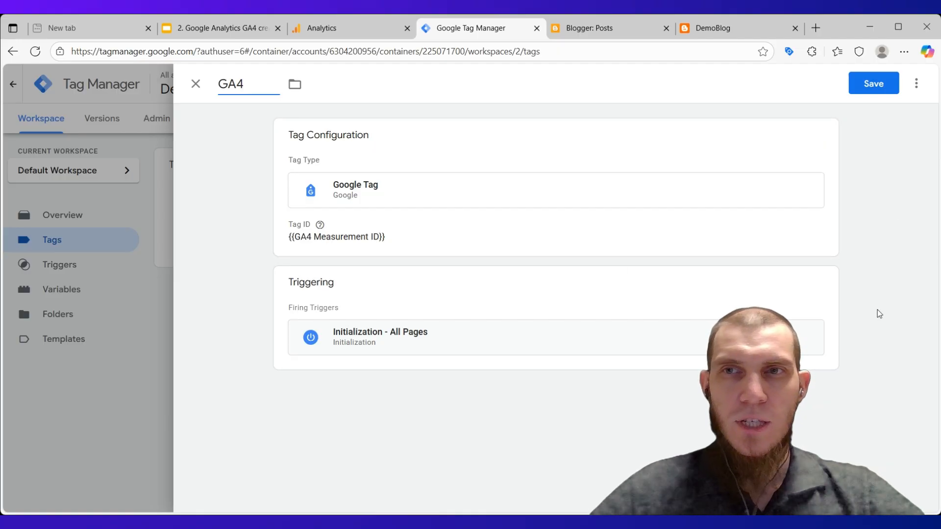
pyautogui.click(871, 85)
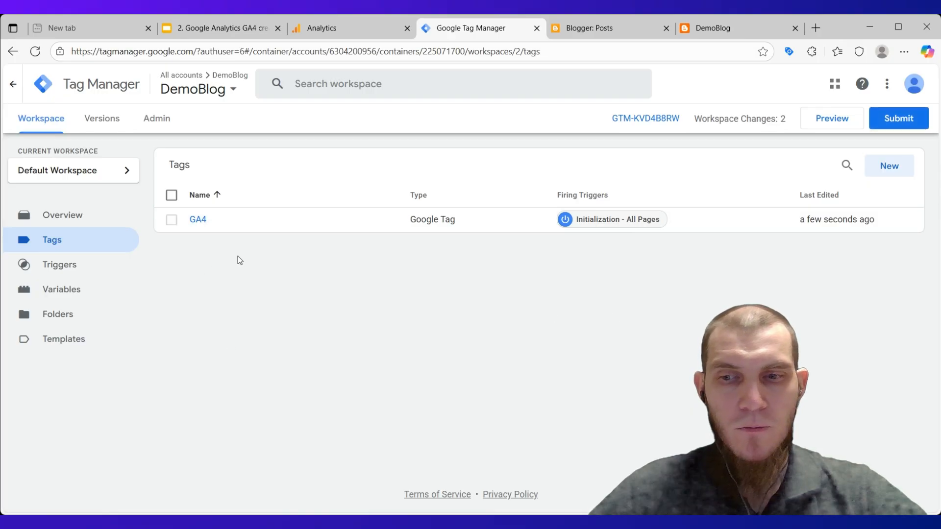
pyautogui.hotkey('ctrl', '2')
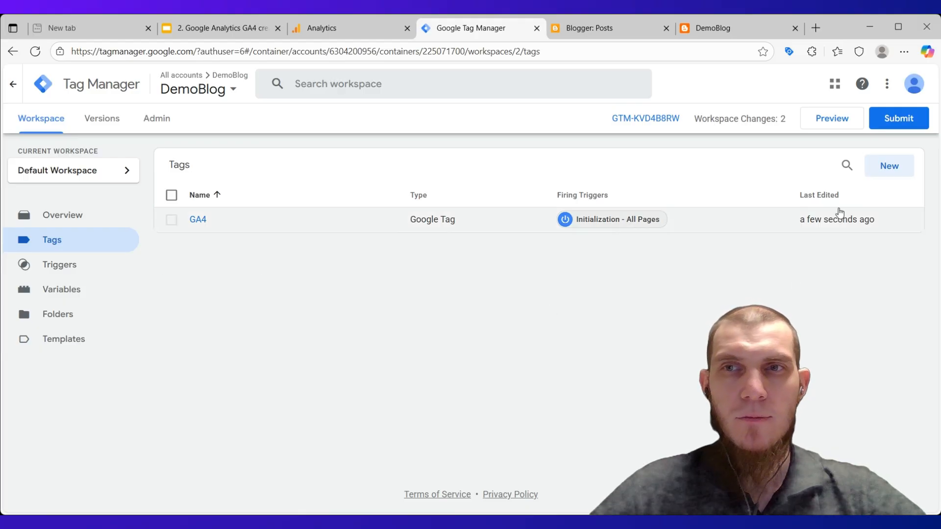
pyautogui.click(839, 122)
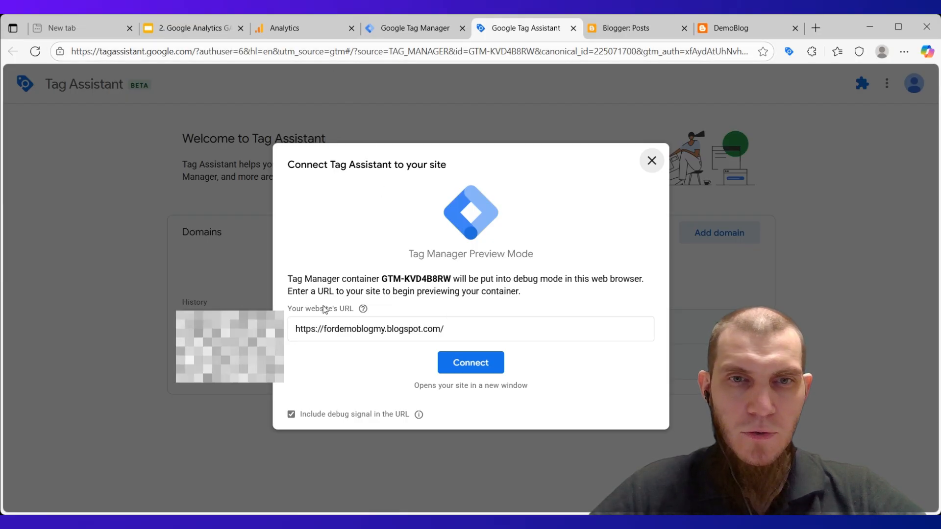
pyautogui.click(458, 327)
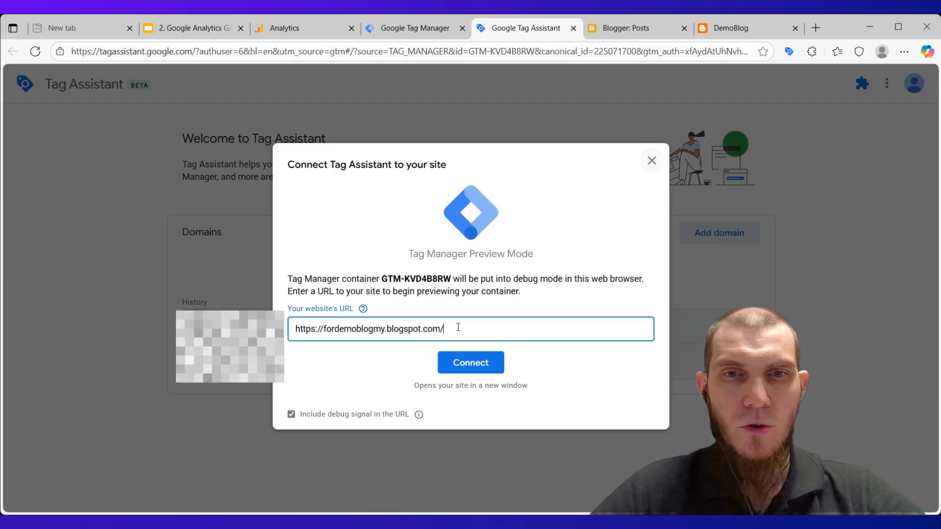
pyautogui.moveTo(452, 327); pyautogui.dragTo(473, 329)
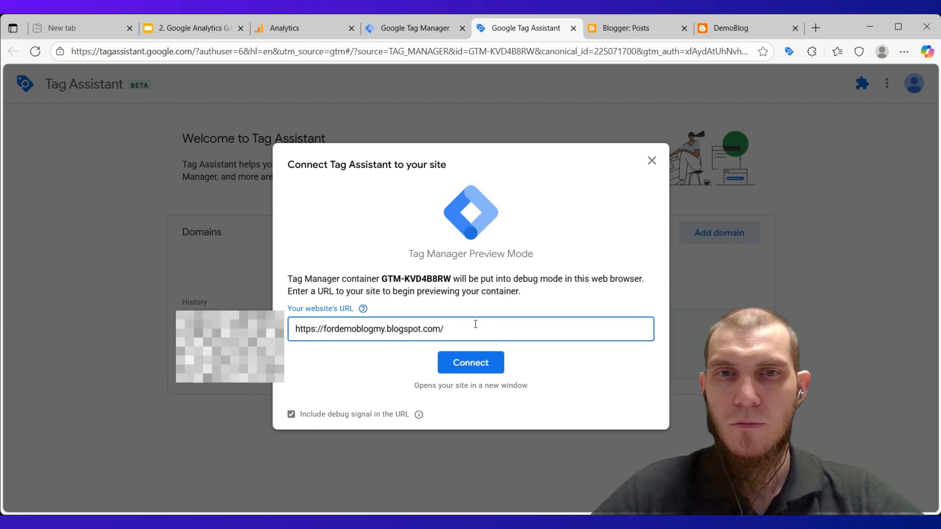
pyautogui.click(547, 201)
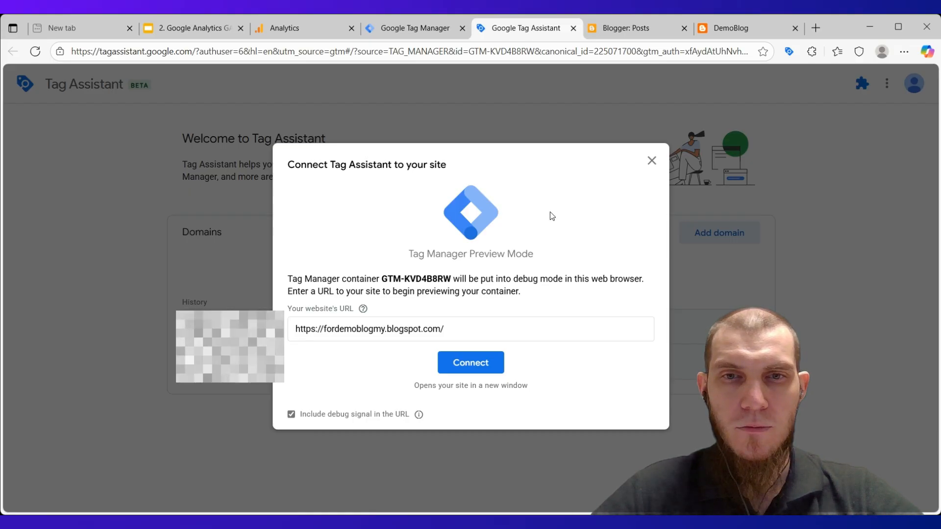
pyautogui.click(485, 368)
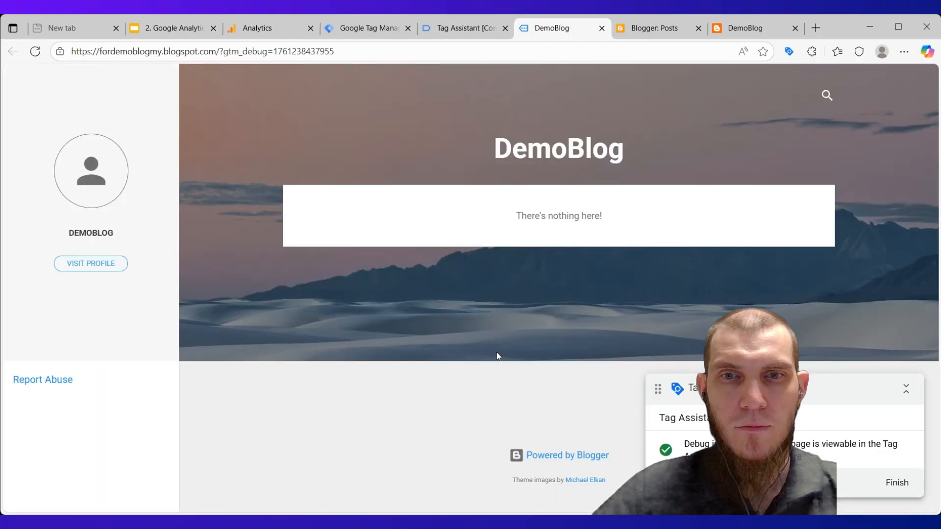
# Switch from the connected DemoBlog page to Tag Assistant, continue past the connection notice and check the fired tags in the summary.
pyautogui.moveTo(744, 381)
pyautogui.mouseDown()
pyautogui.moveTo(733, 338)
pyautogui.moveTo(699, 380)
pyautogui.moveTo(747, 338)
pyautogui.moveTo(740, 371)
pyautogui.mouseUp()
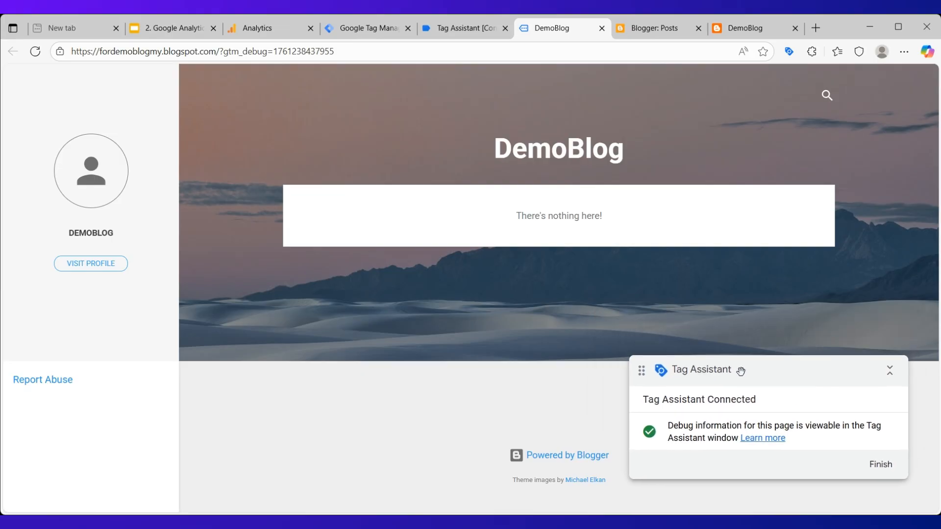
pyautogui.click(464, 30)
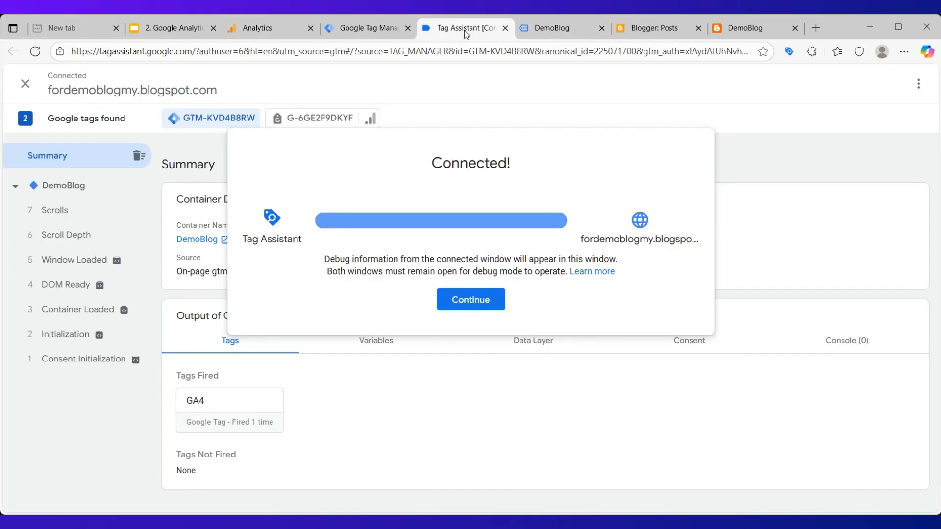
pyautogui.click(478, 303)
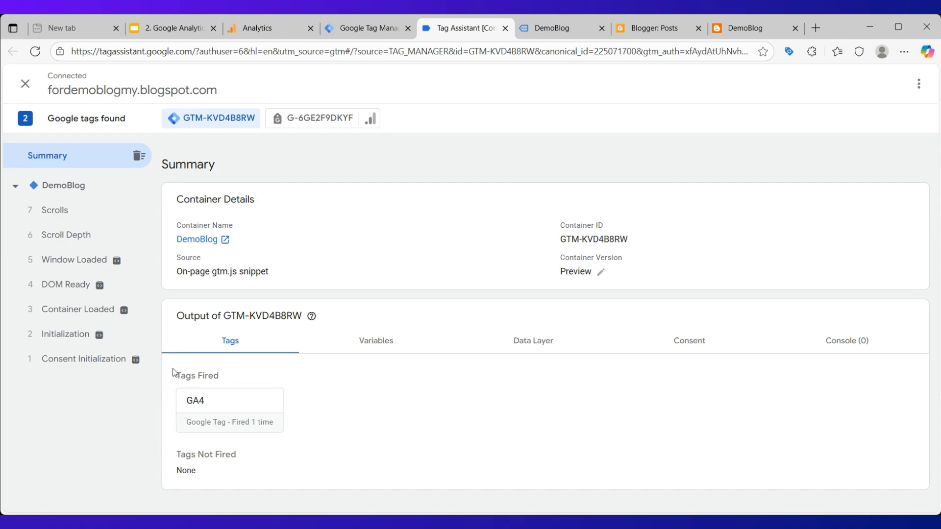
pyautogui.moveTo(165, 365); pyautogui.dragTo(236, 377)
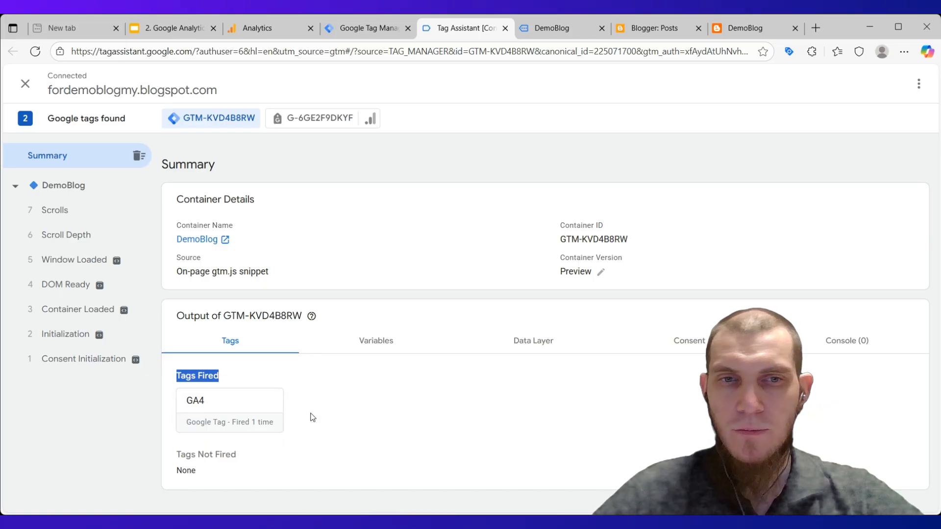
pyautogui.click(357, 415)
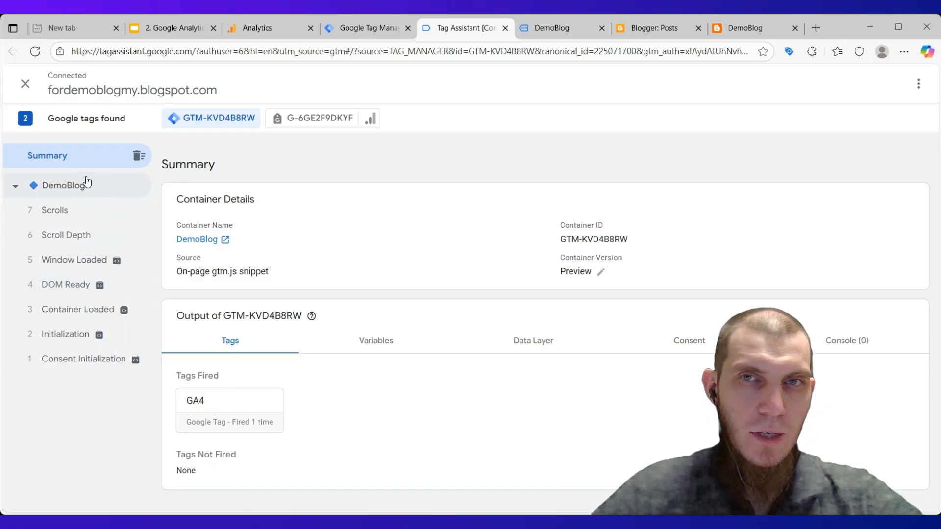
# Revisit the debugged DemoBlog page and the Tag Manager workspace, and return to the Tag Assistant summary.
pyautogui.click(561, 31)
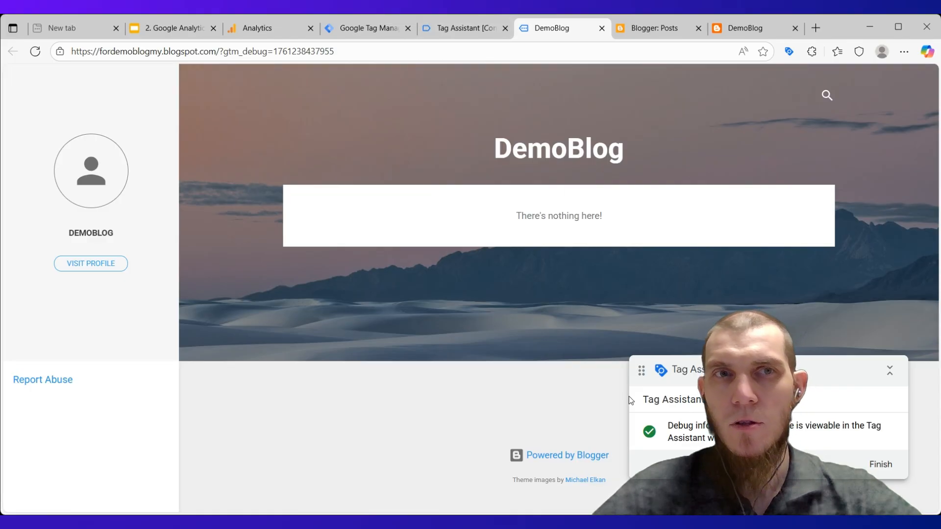
pyautogui.click(439, 26)
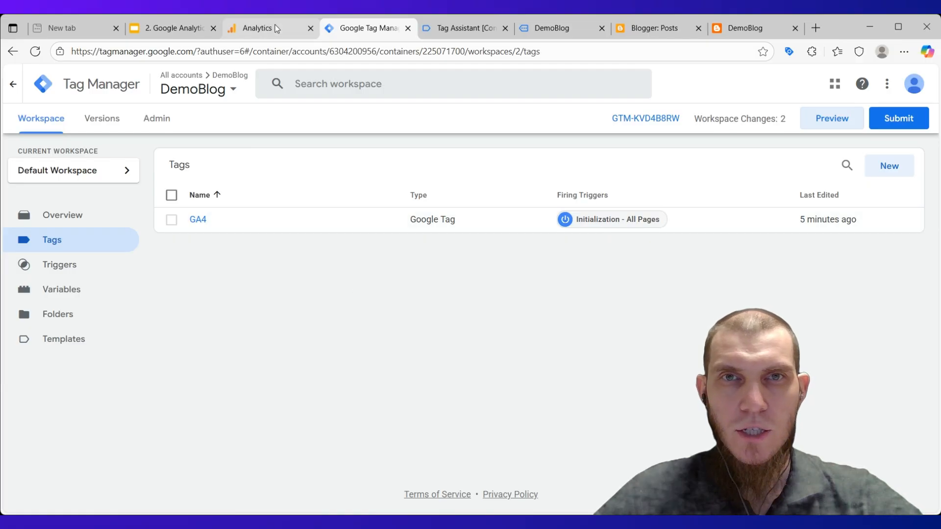
pyautogui.click(471, 30)
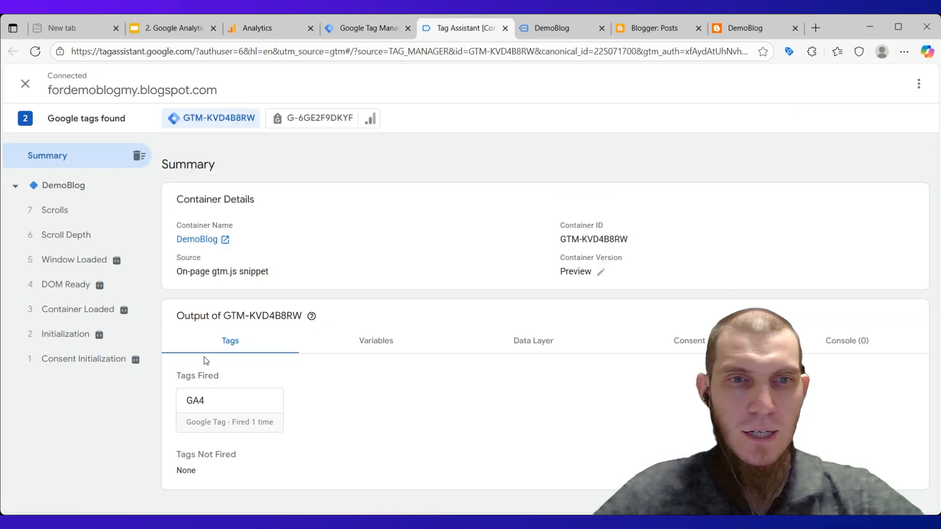
# Check the active users in the last 30 minutes on the Google Analytics Home page and return to Tag Assistant.
pyautogui.click(273, 29)
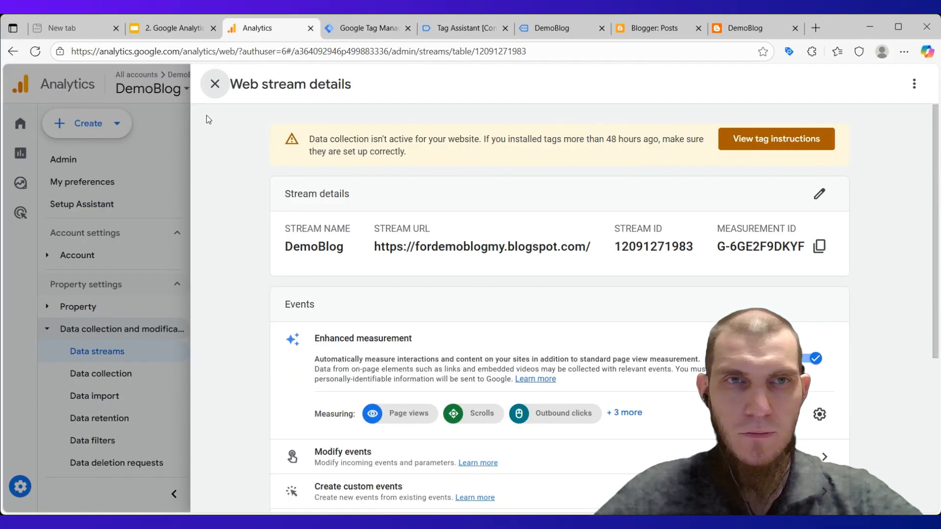
pyautogui.click(215, 84)
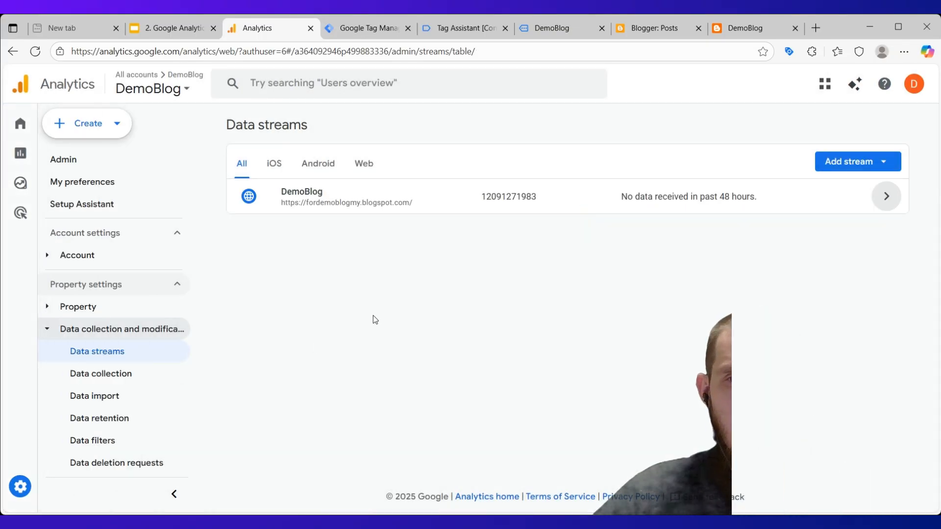
pyautogui.moveTo(57, 386)
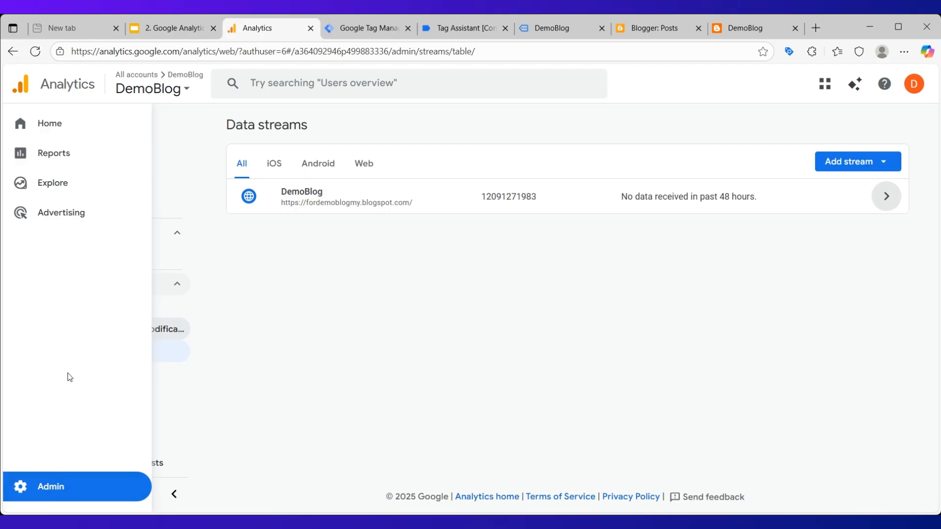
pyautogui.click(55, 122)
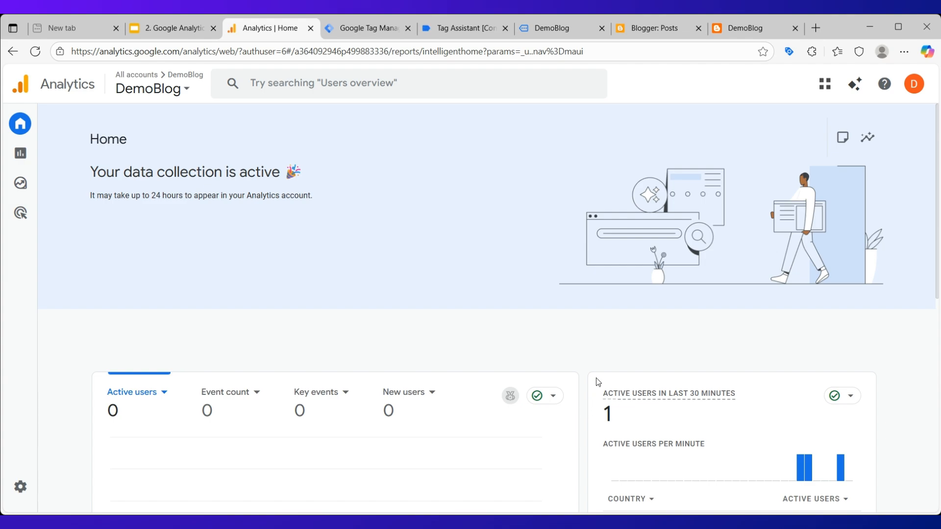
pyautogui.moveTo(604, 390); pyautogui.dragTo(746, 397)
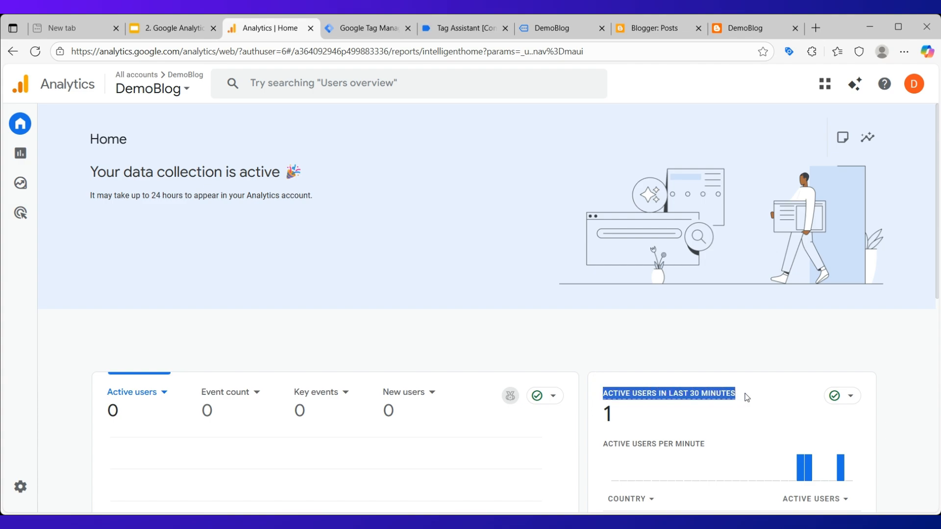
pyautogui.click(681, 330)
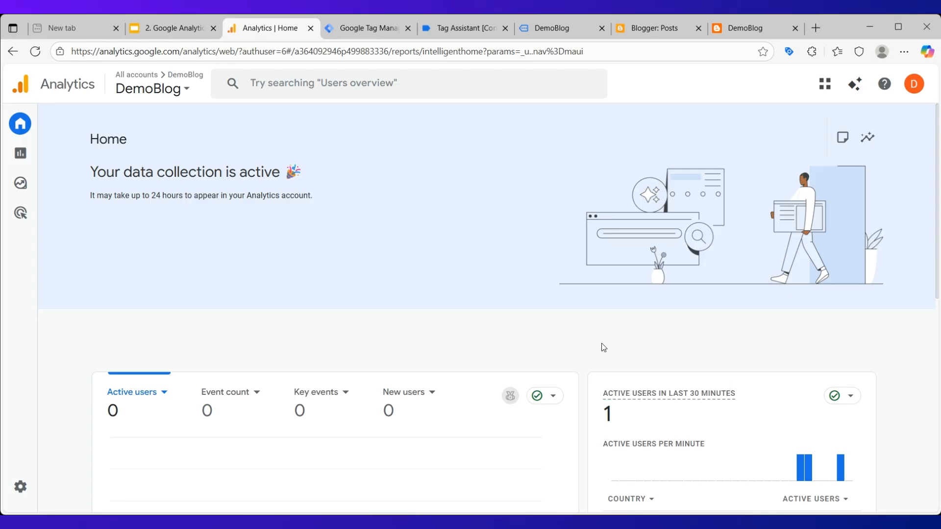
pyautogui.moveTo(844, 468)
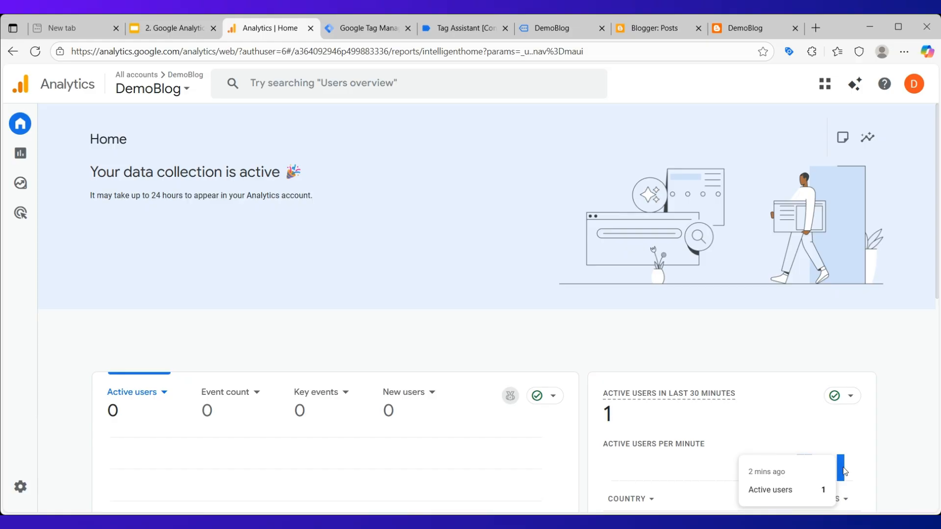
pyautogui.click(513, 23)
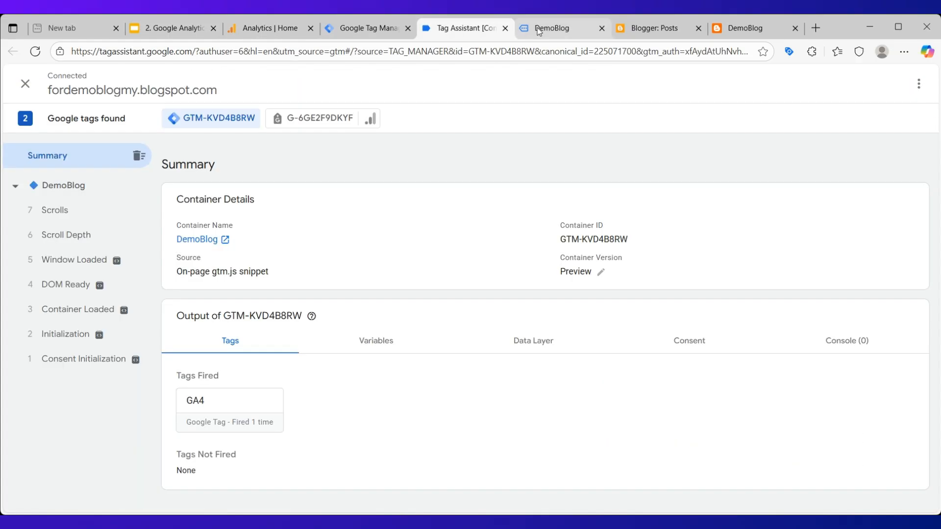
# Switch to Google Analytics, examine the active users per minute chart on the Home page, and return to the Tag Manager tag list.
pyautogui.click(537, 27)
pyautogui.click(251, 28)
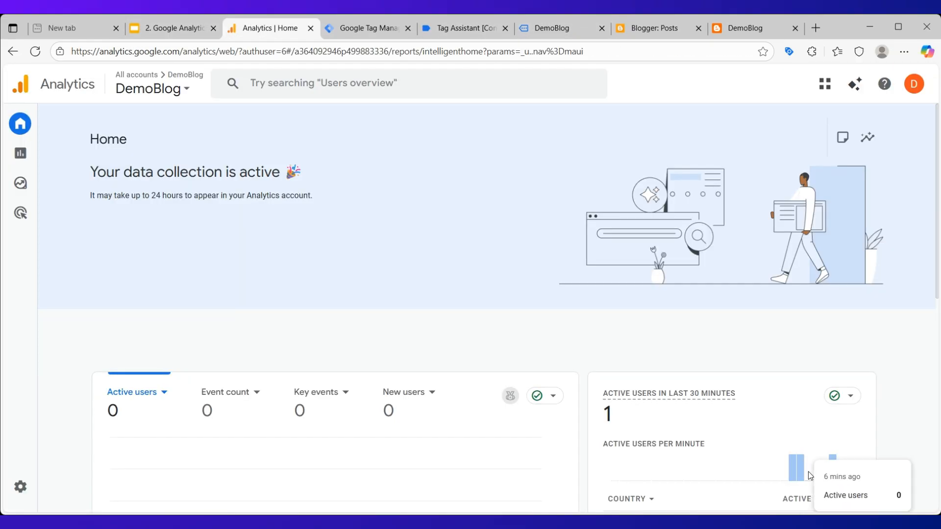
pyautogui.moveTo(779, 468)
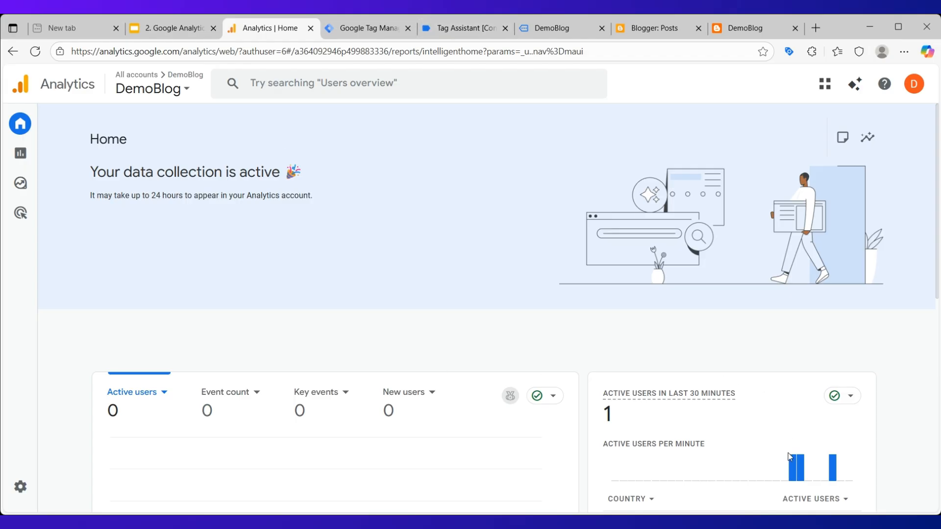
pyautogui.moveTo(842, 466)
pyautogui.click(360, 24)
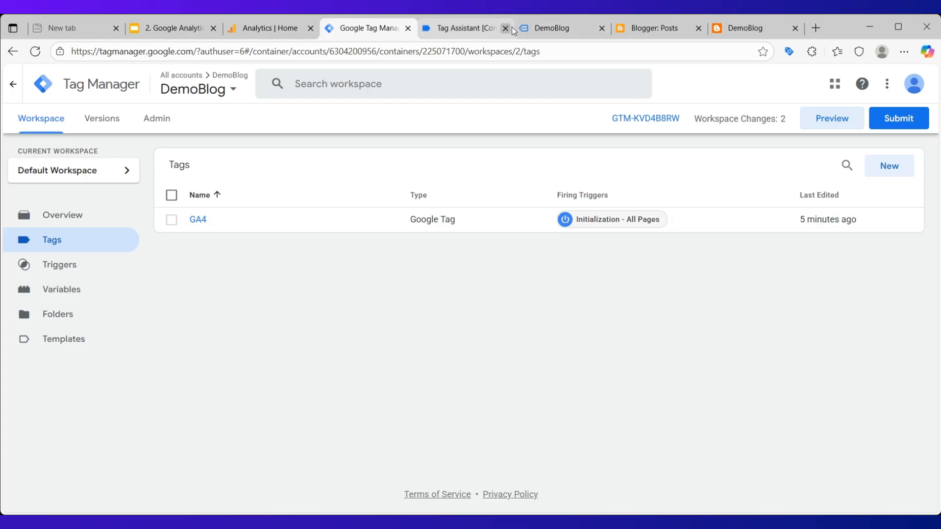
# Switch to the debugged DemoBlog page, move the Tag Assistant notice slightly higher and finish the debug session.
pyautogui.click(551, 28)
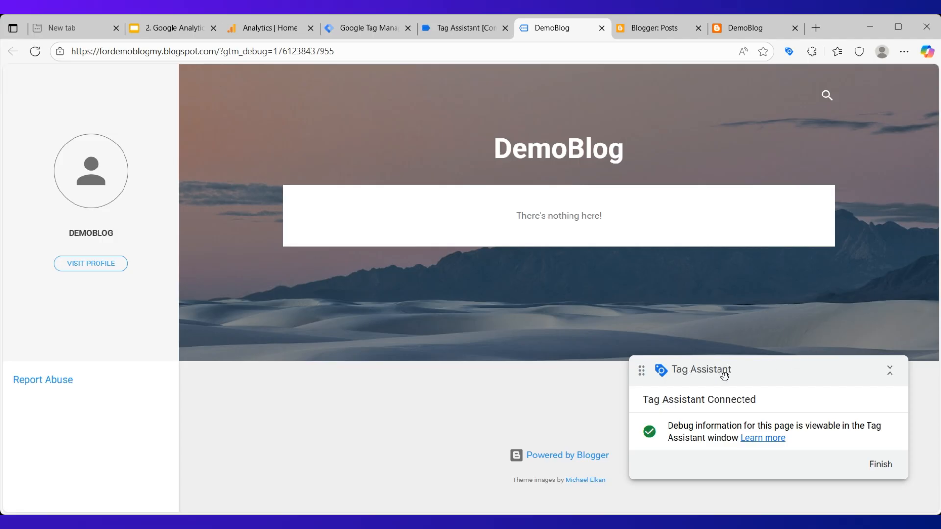
pyautogui.moveTo(724, 370); pyautogui.dragTo(726, 334)
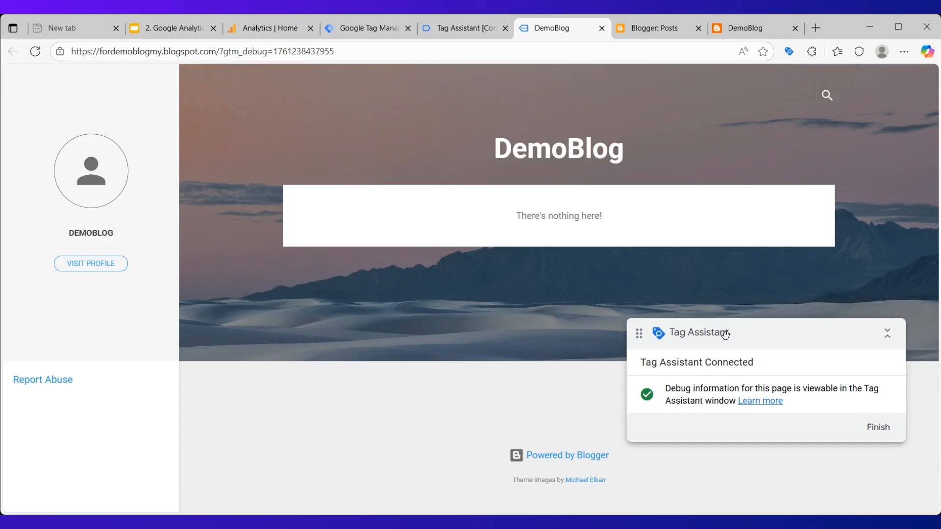
pyautogui.click(877, 428)
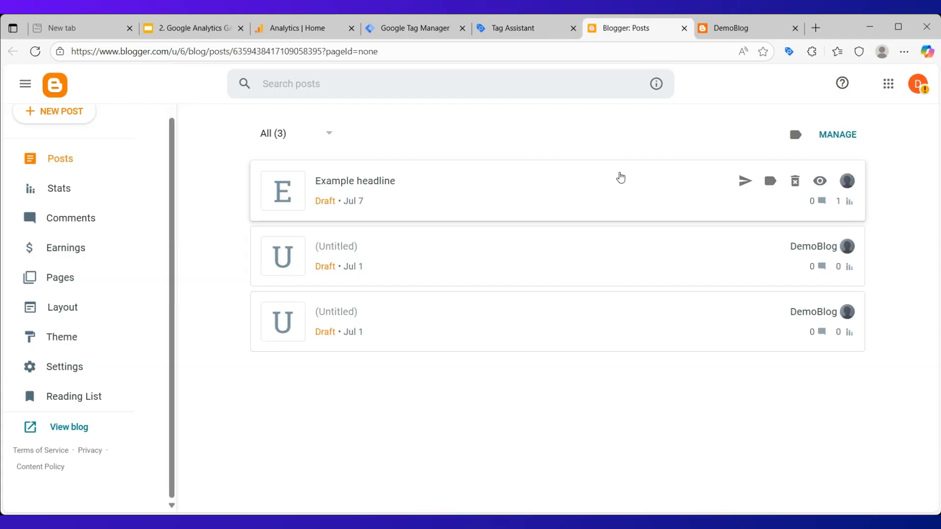
# Close the disconnected Tag Assistant page and return to the DemoBlog container's tag list in Google Tag Manager.
pyautogui.click(552, 24)
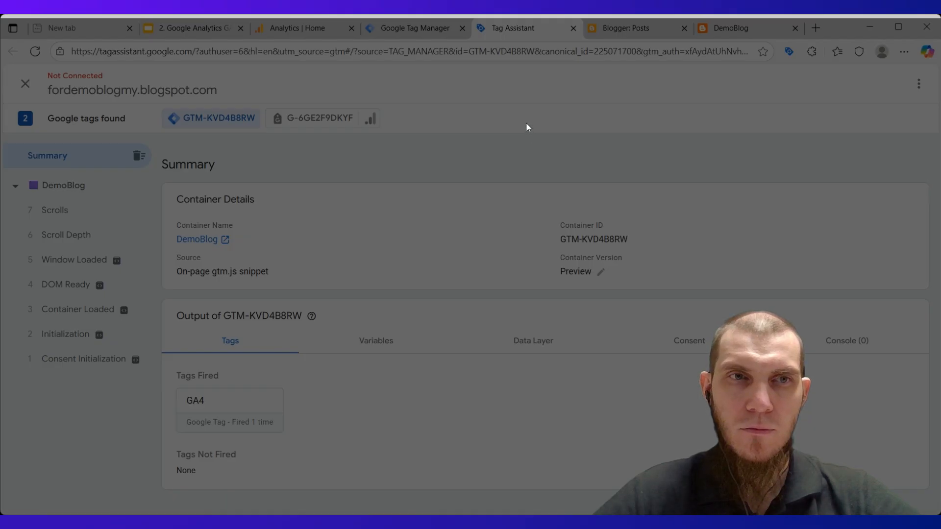
pyautogui.hotkey('ctrl', 'w')
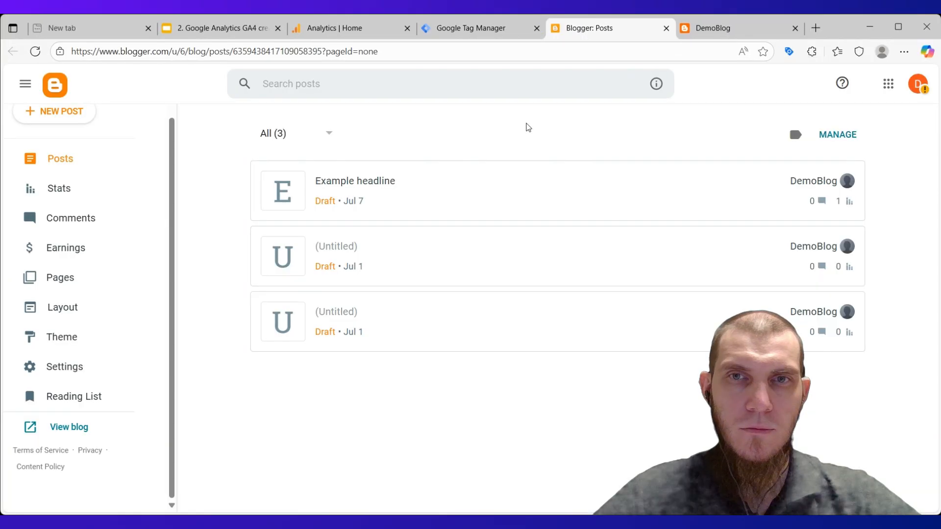
pyautogui.click(457, 29)
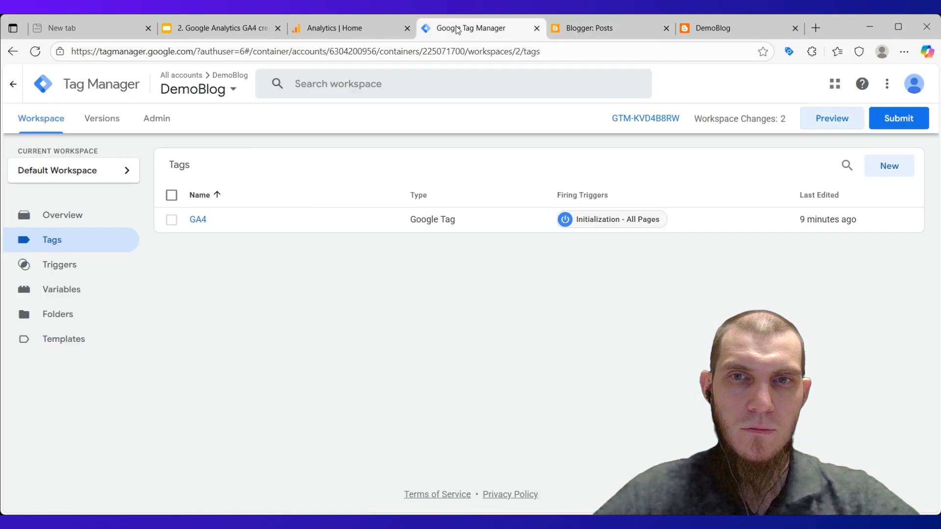